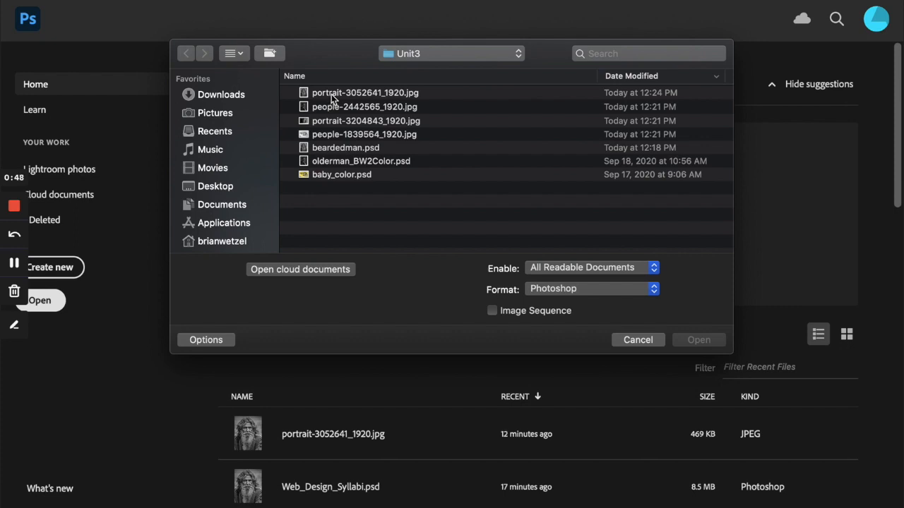
# Step: Open portrait-3052641_1920.jpg from the Unit3 folder and add a new empty layer above the Background
pyautogui.doubleClick(329, 93)
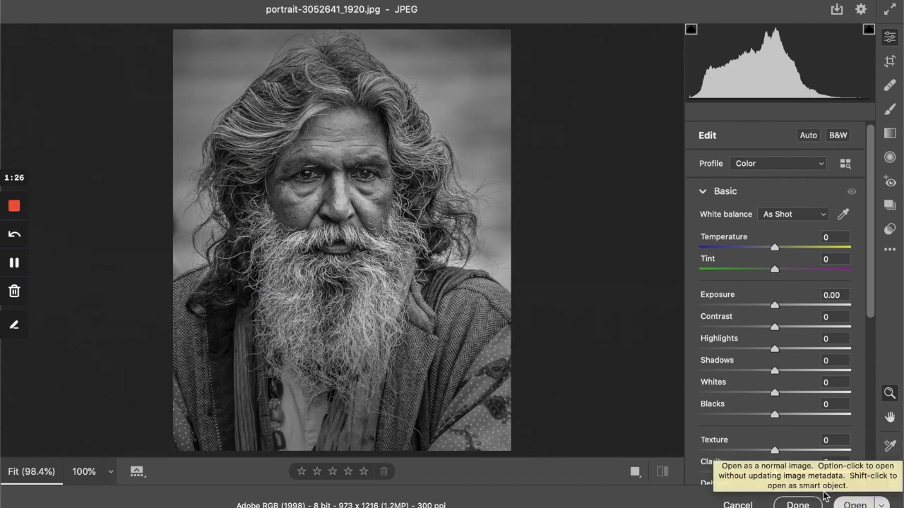
pyautogui.click(855, 504)
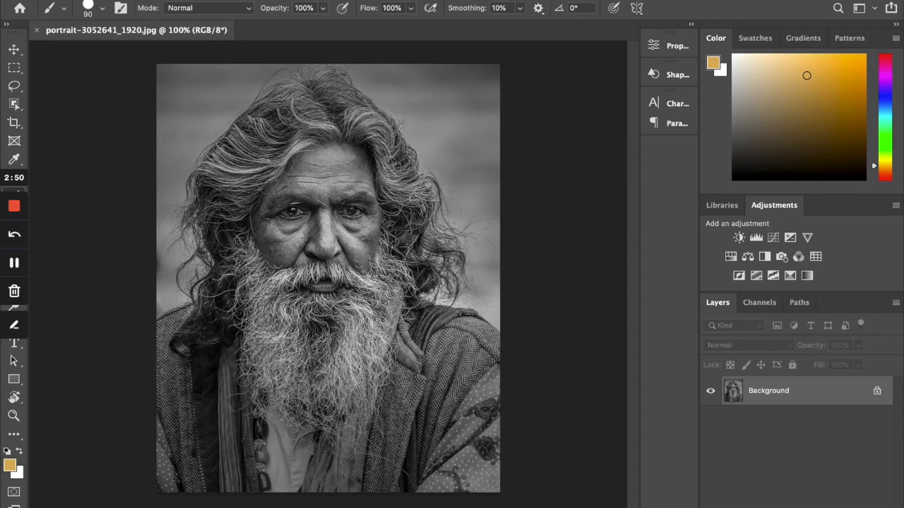
pyautogui.click(862, 507)
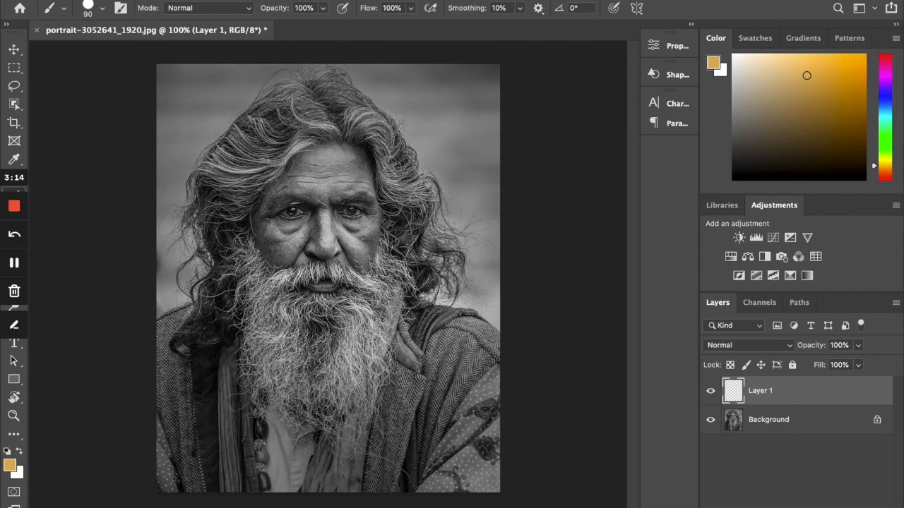
# Step: Paint a tan test scribble across the face and beard on Layer 1, and toggle the layer's visibility off and on
pyautogui.moveTo(298, 219)
pyautogui.mouseDown()
pyautogui.moveTo(385, 211)
pyautogui.moveTo(224, 210)
pyautogui.moveTo(433, 211)
pyautogui.moveTo(371, 289)
pyautogui.moveTo(370, 323)
pyautogui.moveTo(424, 389)
pyautogui.moveTo(374, 457)
pyautogui.moveTo(403, 468)
pyautogui.mouseUp()
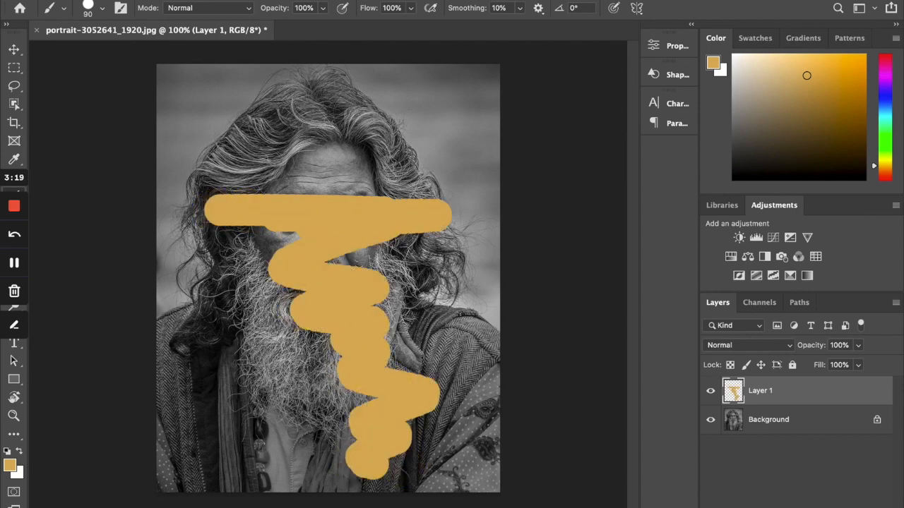
pyautogui.click(710, 392)
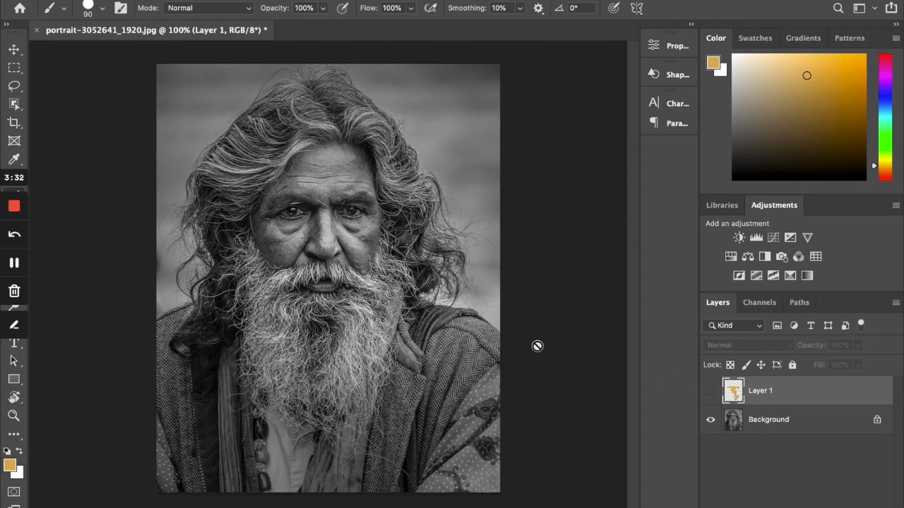
pyautogui.click(710, 391)
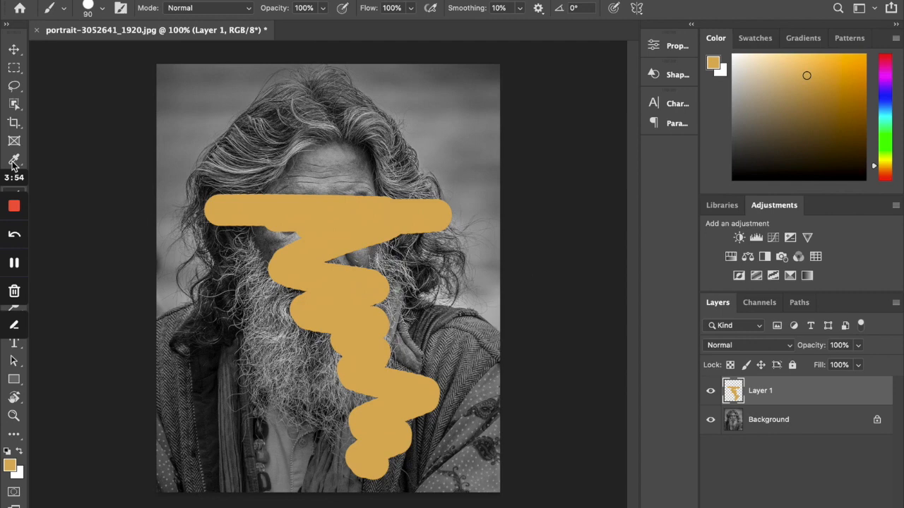
# Step: Erase the whole tan scribble from Layer 1 with the Eraser tool, enlarging the eraser to 300
pyautogui.press('e')
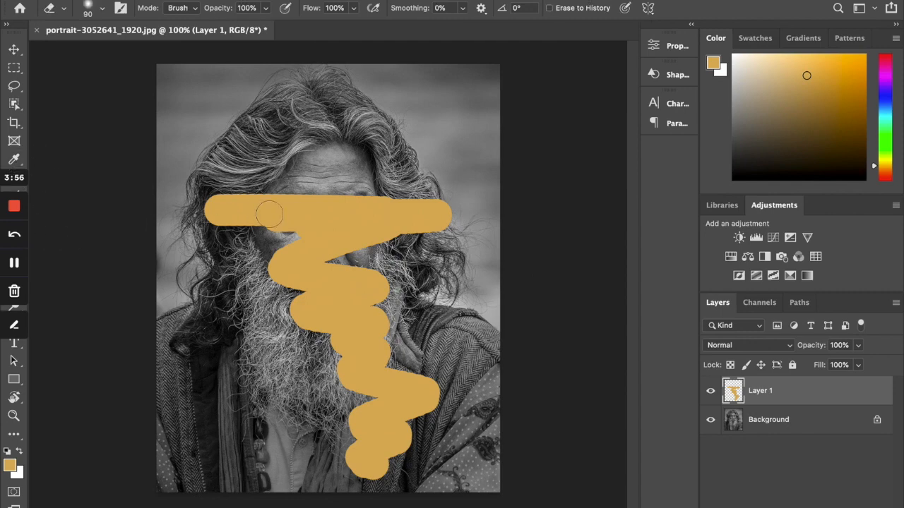
pyautogui.moveTo(219, 212)
pyautogui.mouseDown()
pyautogui.moveTo(402, 195)
pyautogui.moveTo(388, 211)
pyautogui.moveTo(419, 238)
pyautogui.moveTo(184, 262)
pyautogui.moveTo(256, 317)
pyautogui.moveTo(483, 291)
pyautogui.moveTo(303, 282)
pyautogui.moveTo(414, 258)
pyautogui.moveTo(369, 346)
pyautogui.moveTo(418, 369)
pyautogui.moveTo(347, 395)
pyautogui.moveTo(369, 323)
pyautogui.moveTo(415, 366)
pyautogui.moveTo(374, 460)
pyautogui.moveTo(409, 440)
pyautogui.moveTo(389, 375)
pyautogui.moveTo(311, 447)
pyautogui.moveTo(289, 327)
pyautogui.moveTo(178, 366)
pyautogui.moveTo(347, 163)
pyautogui.moveTo(330, 153)
pyautogui.moveTo(348, 138)
pyautogui.moveTo(303, 167)
pyautogui.moveTo(386, 366)
pyautogui.moveTo(497, 488)
pyautogui.moveTo(321, 434)
pyautogui.moveTo(177, 106)
pyautogui.moveTo(206, 96)
pyautogui.mouseUp()
pyautogui.press(']')
pyautogui.press(']')
pyautogui.press(']')
pyautogui.press(']')
pyautogui.press(']')
pyautogui.press(']')
pyautogui.press(']')
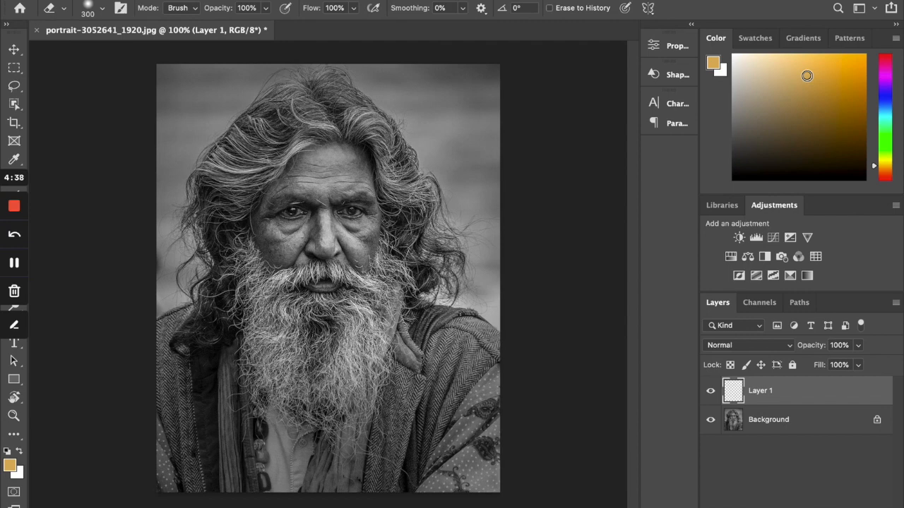
# Step: Change the foreground color to a darker golden brown and switch back to the Brush tool
pyautogui.moveTo(806, 76)
pyautogui.mouseDown()
pyautogui.moveTo(847, 74)
pyautogui.moveTo(847, 91)
pyautogui.moveTo(830, 93)
pyautogui.mouseUp()
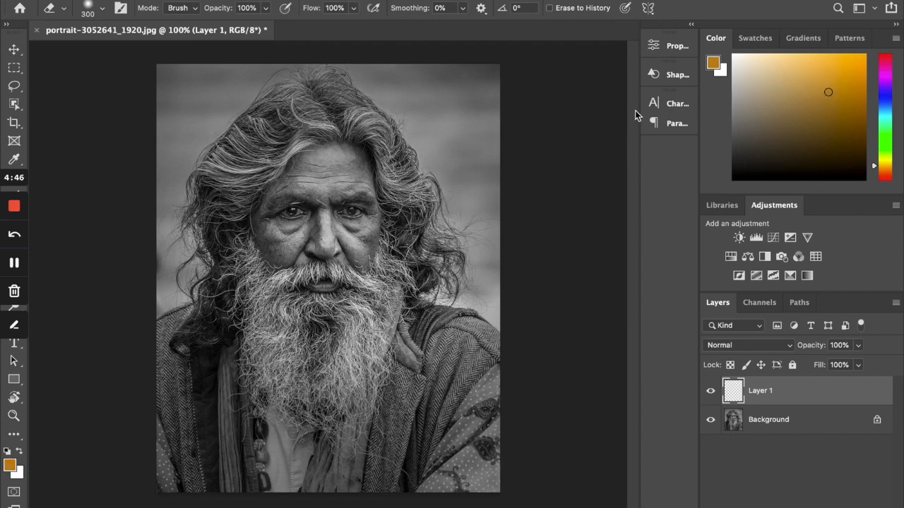
pyautogui.press('[')
pyautogui.press('[')
pyautogui.press('[')
pyautogui.press('b')
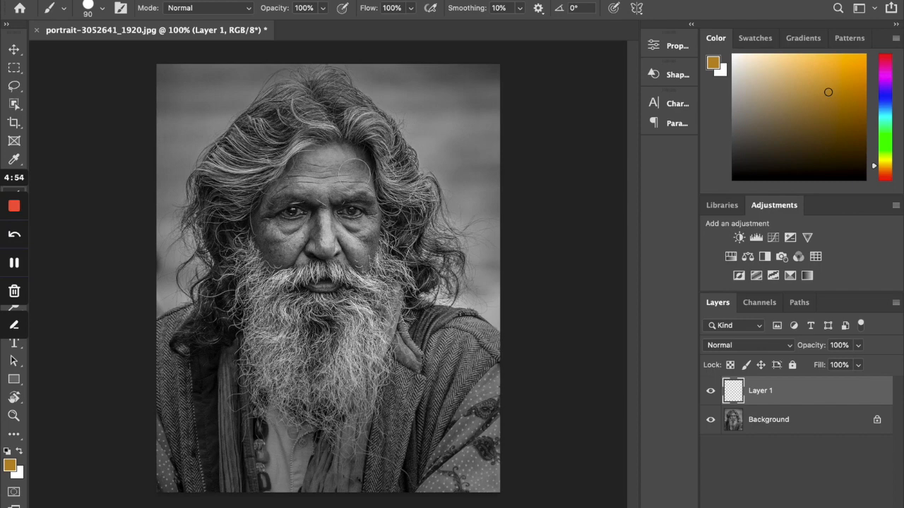
# Step: Try painting the face skin golden brown directly on Layer 1, and undo the brush strokes
pyautogui.moveTo(357, 175)
pyautogui.mouseDown()
pyautogui.moveTo(305, 166)
pyautogui.moveTo(272, 218)
pyautogui.moveTo(277, 245)
pyautogui.moveTo(358, 252)
pyautogui.moveTo(364, 211)
pyautogui.moveTo(354, 187)
pyautogui.moveTo(328, 182)
pyautogui.moveTo(300, 200)
pyautogui.moveTo(296, 208)
pyautogui.moveTo(347, 210)
pyautogui.moveTo(351, 219)
pyautogui.moveTo(294, 221)
pyautogui.moveTo(332, 236)
pyautogui.mouseUp()
pyautogui.moveTo(333, 161)
pyautogui.mouseDown()
pyautogui.moveTo(343, 158)
pyautogui.moveTo(306, 166)
pyautogui.moveTo(268, 228)
pyautogui.moveTo(278, 250)
pyautogui.moveTo(337, 246)
pyautogui.moveTo(363, 259)
pyautogui.mouseUp()
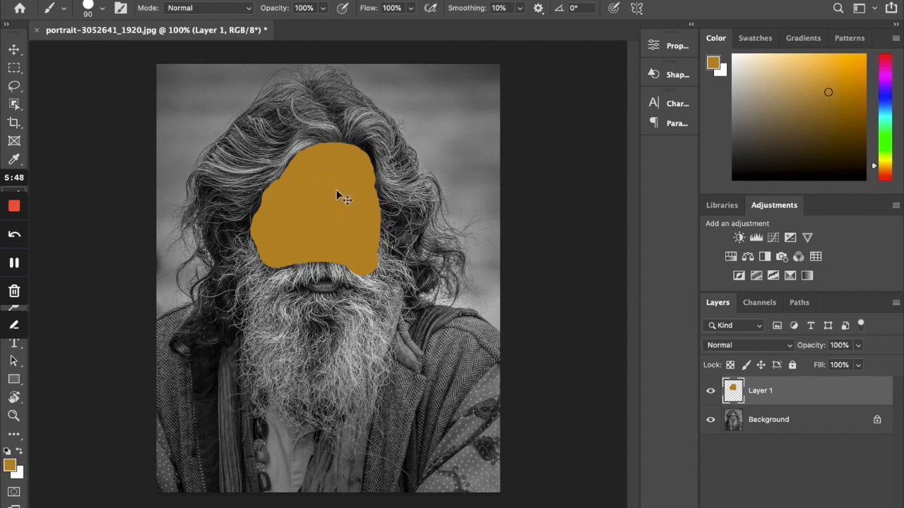
pyautogui.press('super+z')
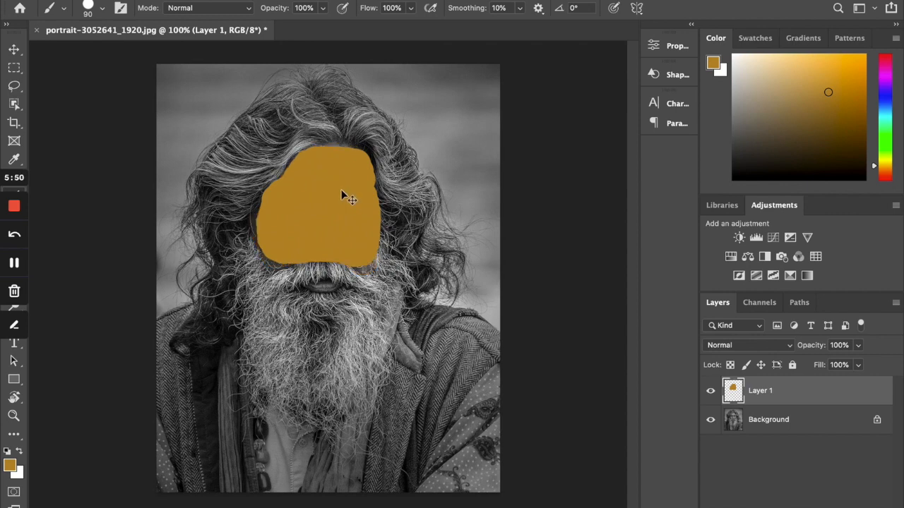
pyautogui.press('super+z')
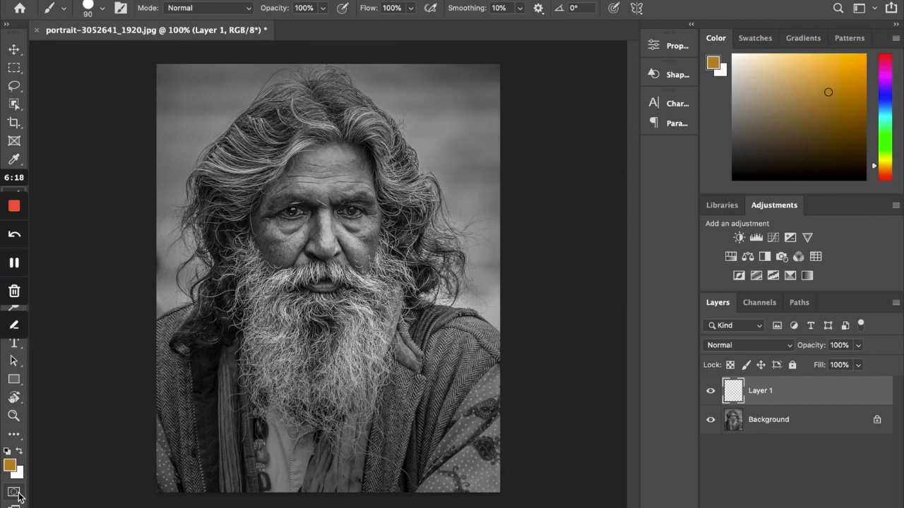
# Step: Try out Quick Mask mode and confirm the Quick Mask Options with red at 50% opacity indicating Selected Areas
pyautogui.click(14, 493)
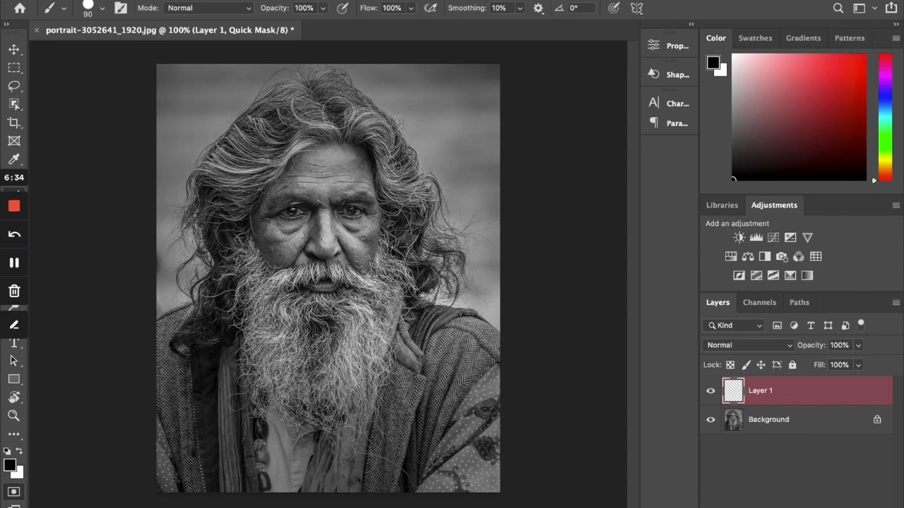
pyautogui.hotkey('ctrl', '+')
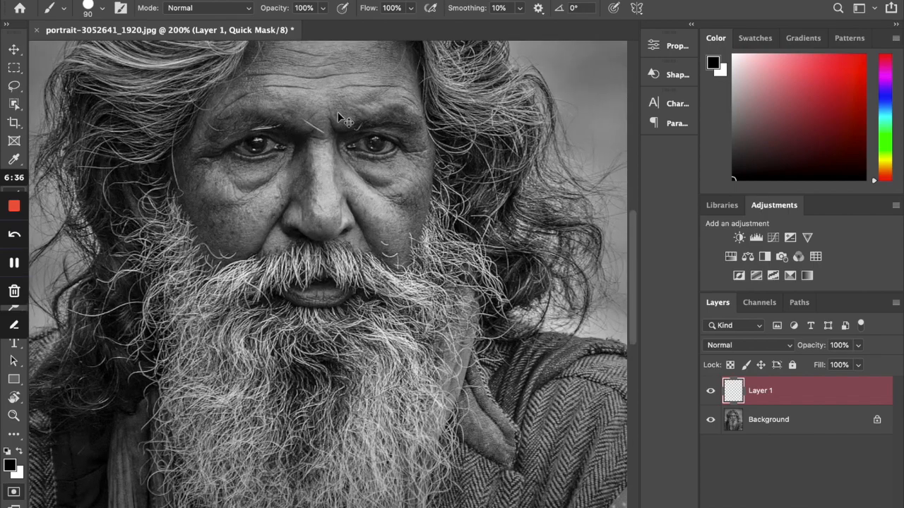
pyautogui.hotkey('ctrl', '+')
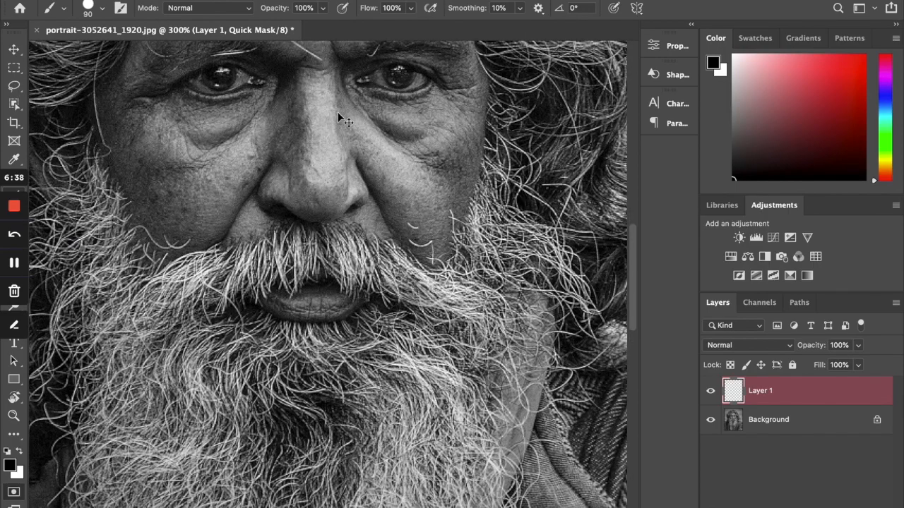
pyautogui.hotkey('ctrl', '+')
pyautogui.scroll(8, 336, 111)
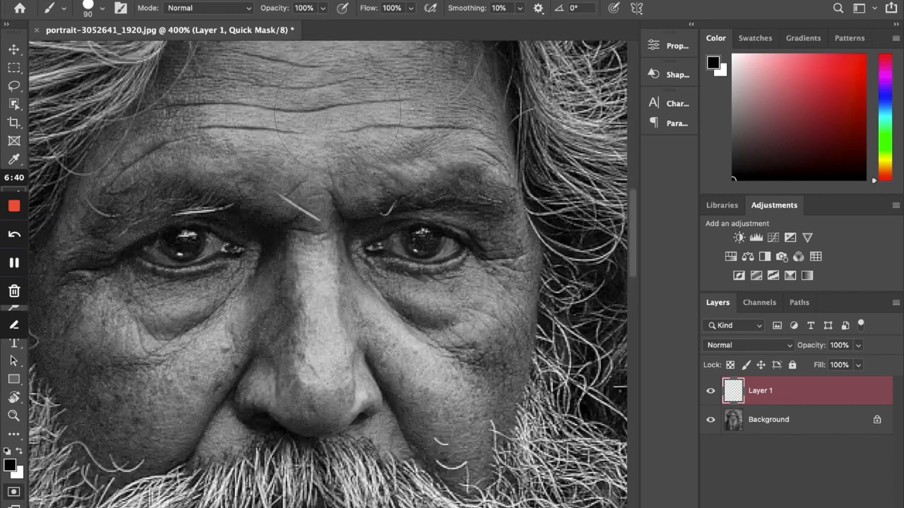
pyautogui.scroll(-2, 337, 138)
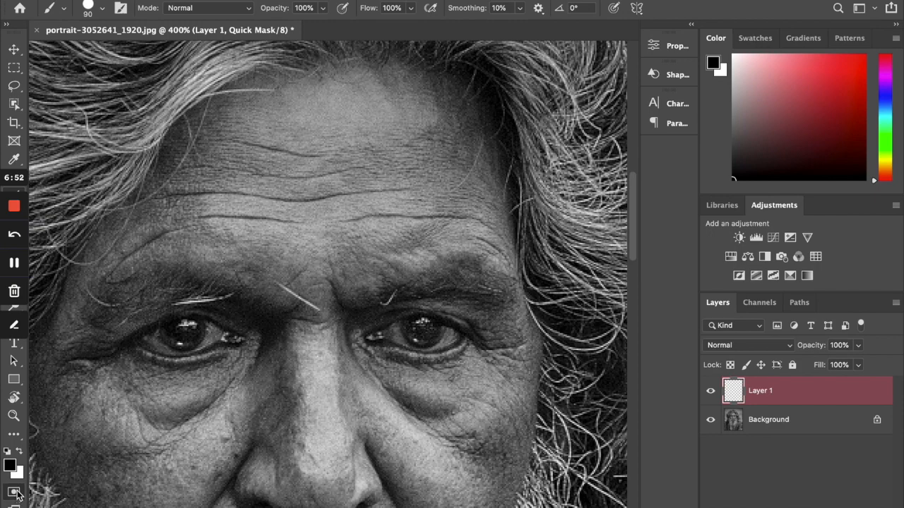
pyautogui.scroll(-3, 19, 496)
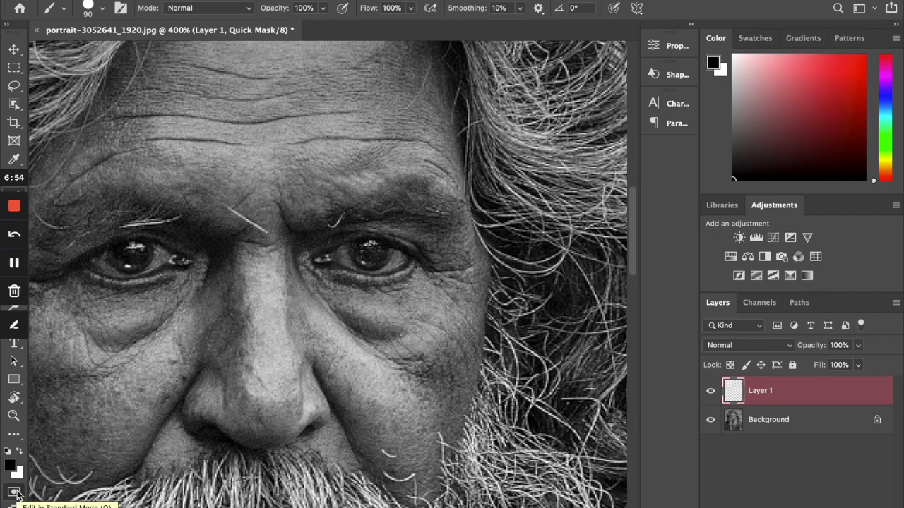
pyautogui.doubleClick(17, 494)
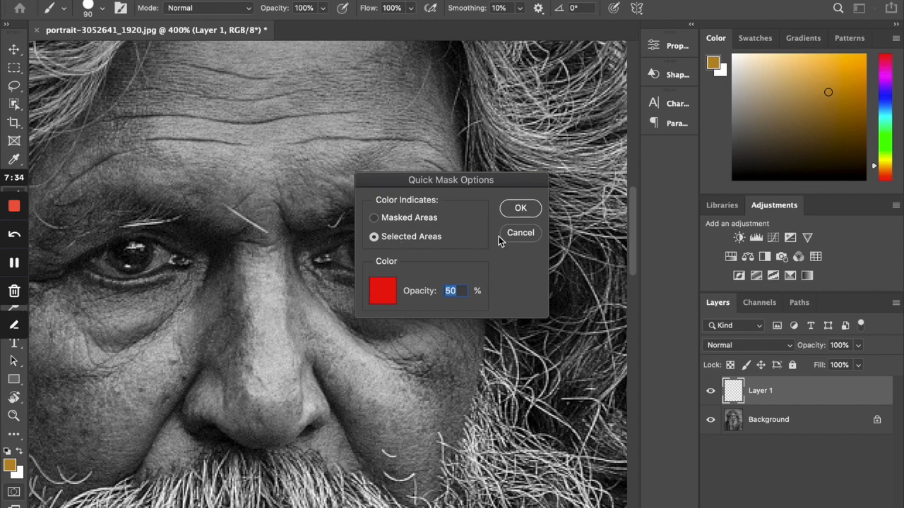
pyautogui.click(523, 211)
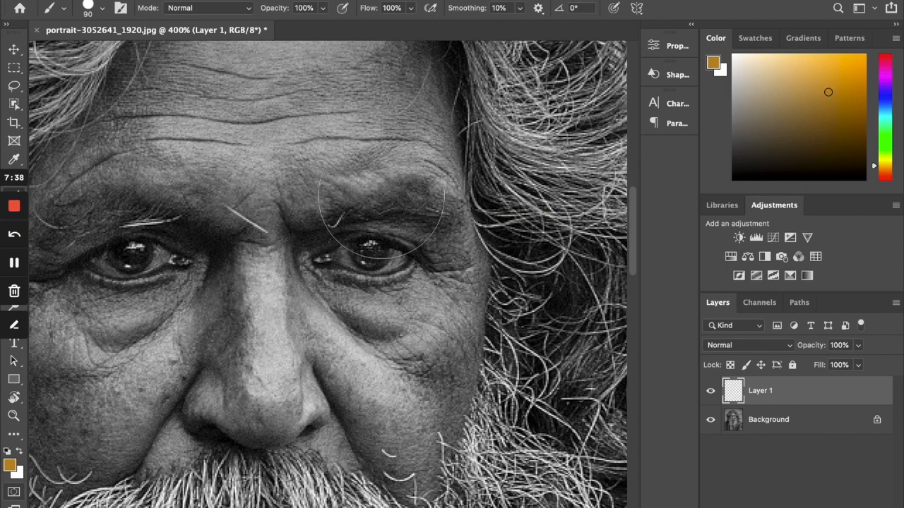
# Step: Paint golden brown on the forehead in standard mode to compare with Quick Mask mode, and undo the paint
pyautogui.scroll(5, 392, 226)
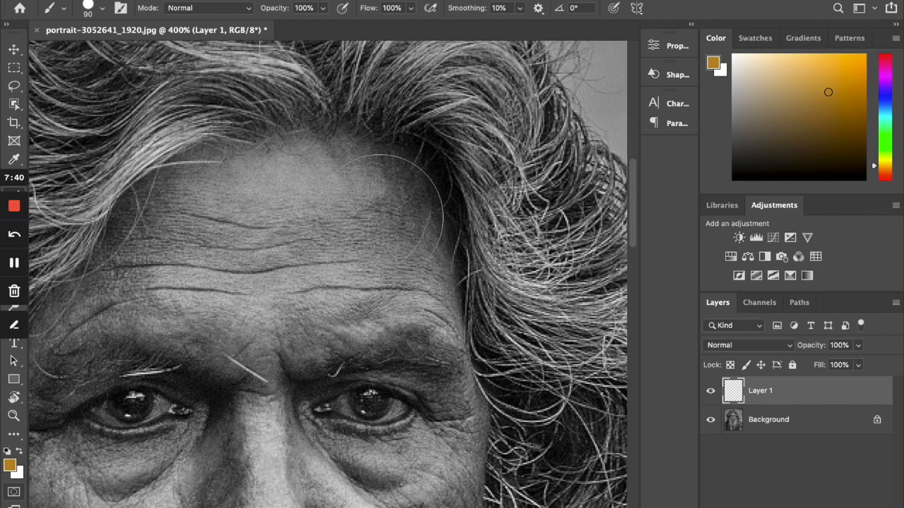
pyautogui.click(394, 240)
pyautogui.moveTo(393, 240)
pyautogui.mouseDown()
pyautogui.moveTo(377, 214)
pyautogui.moveTo(318, 204)
pyautogui.mouseUp()
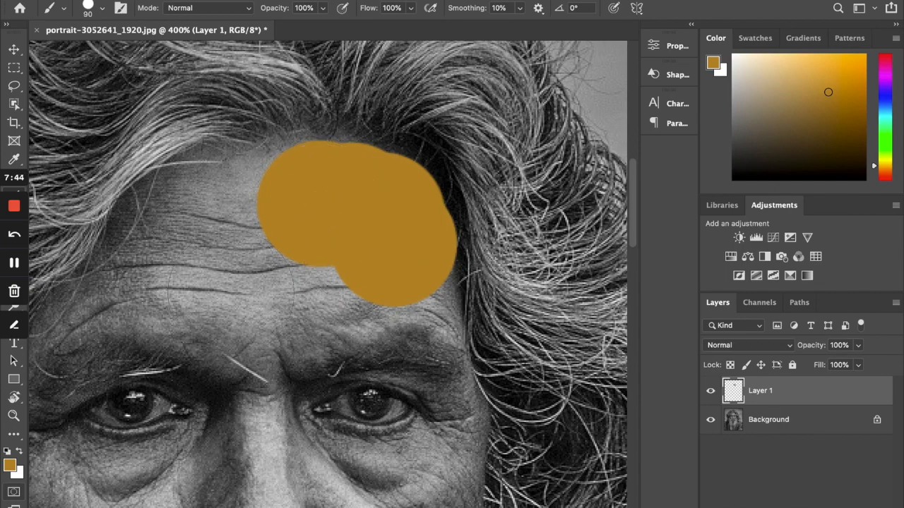
pyautogui.click(13, 493)
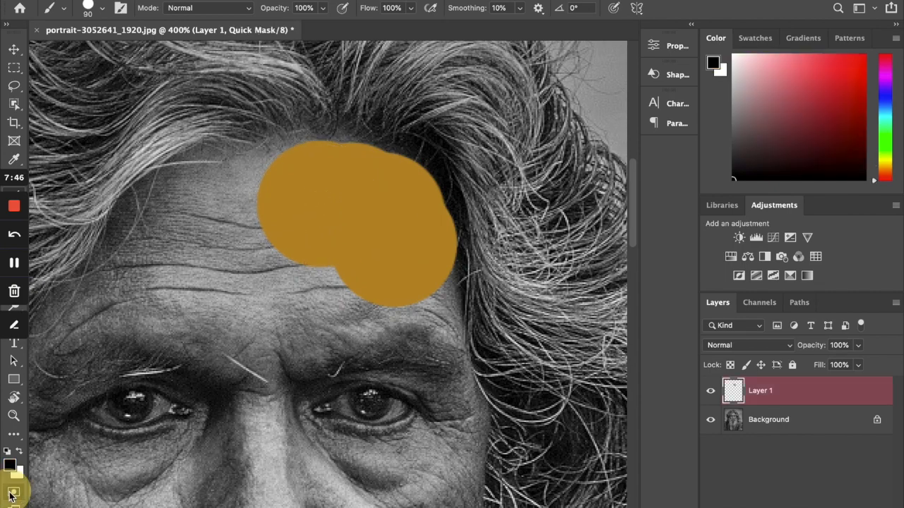
pyautogui.press('q')
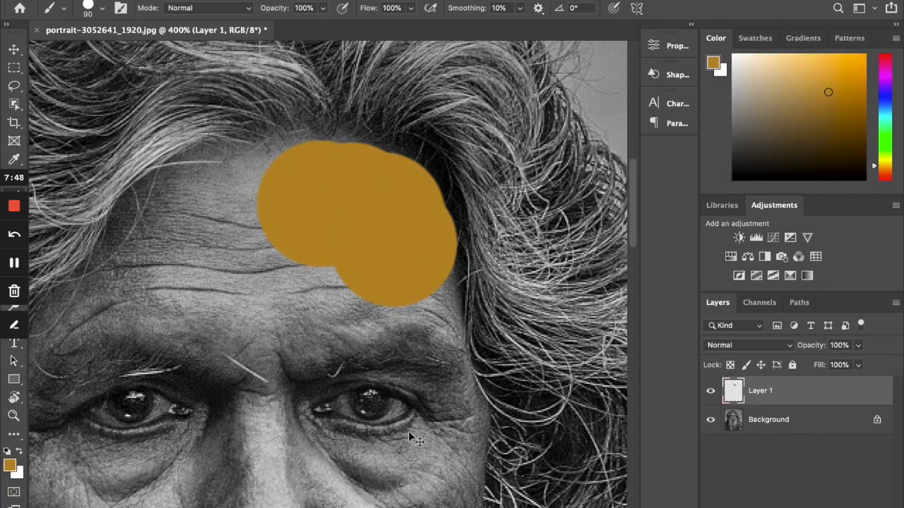
pyautogui.press('super+z')
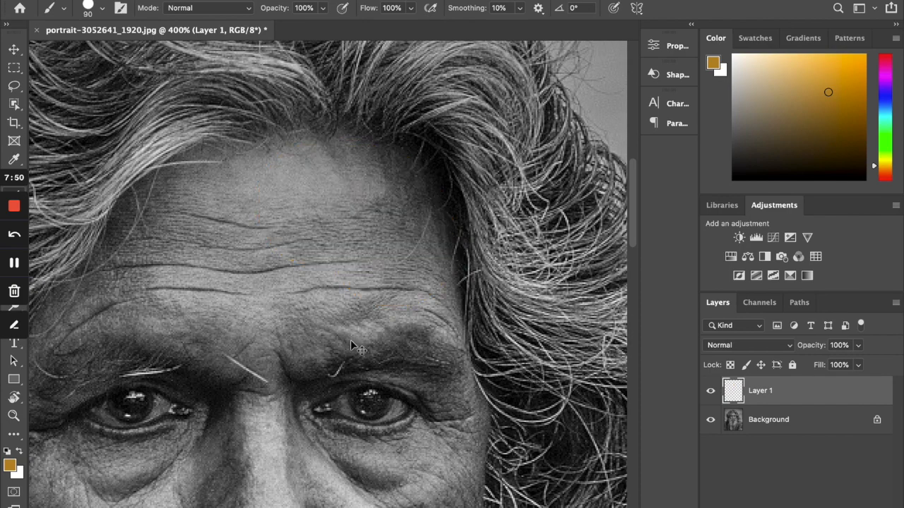
# Step: In Quick Mask mode, brush over the right half of the forehead, the right eye, both cheeks, the nose and the left eye area
pyautogui.click(14, 493)
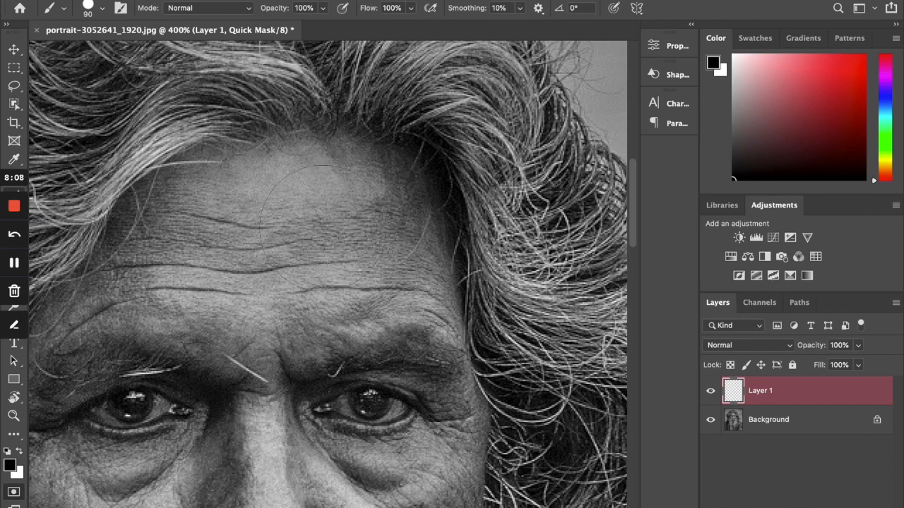
pyautogui.moveTo(346, 196)
pyautogui.mouseDown()
pyautogui.moveTo(373, 204)
pyautogui.moveTo(383, 224)
pyautogui.moveTo(405, 363)
pyautogui.moveTo(426, 421)
pyautogui.moveTo(424, 494)
pyautogui.mouseUp()
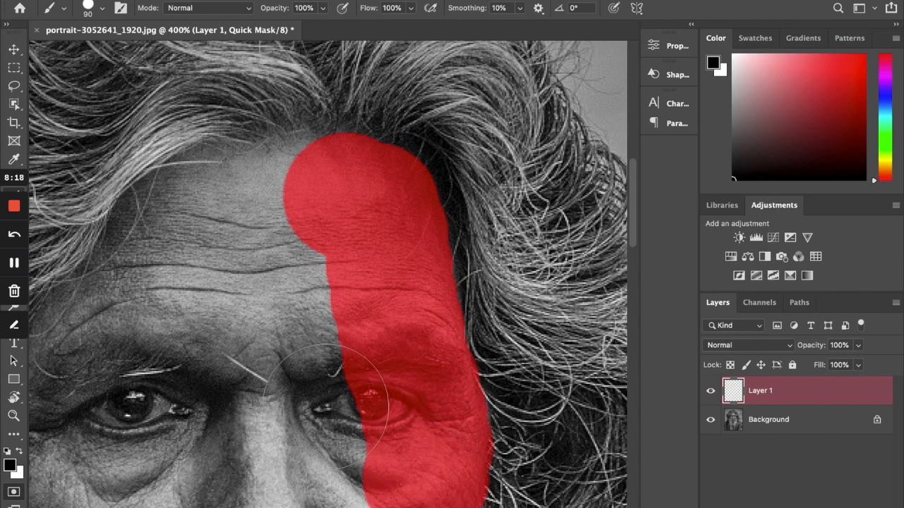
pyautogui.scroll(-10, 313, 353)
pyautogui.scroll(-10, 312, 332)
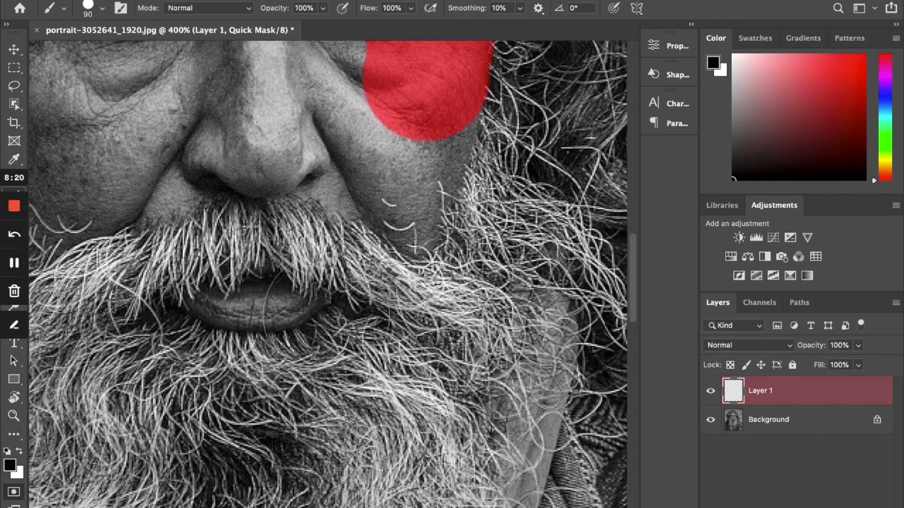
pyautogui.scroll(5, 313, 332)
pyautogui.scroll(5, 392, 187)
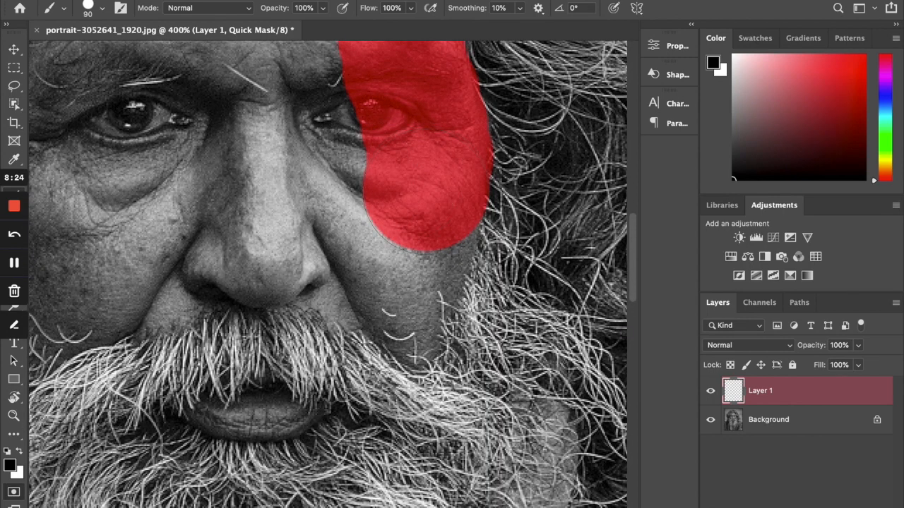
pyautogui.moveTo(415, 212)
pyautogui.mouseDown()
pyautogui.moveTo(411, 325)
pyautogui.moveTo(380, 280)
pyautogui.moveTo(319, 251)
pyautogui.moveTo(219, 250)
pyautogui.moveTo(113, 275)
pyautogui.mouseUp()
pyautogui.hscroll(-5, 130, 278)
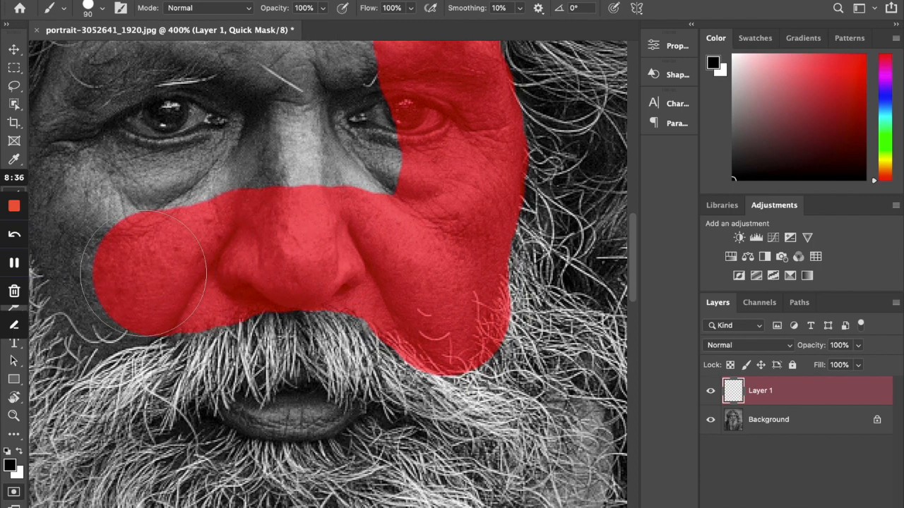
pyautogui.moveTo(218, 269)
pyautogui.mouseDown()
pyautogui.moveTo(165, 305)
pyautogui.moveTo(160, 327)
pyautogui.moveTo(142, 298)
pyautogui.moveTo(125, 183)
pyautogui.moveTo(134, 164)
pyautogui.moveTo(161, 150)
pyautogui.moveTo(183, 105)
pyautogui.mouseUp()
# Step: Brush the Quick Mask over the rest of the forehead and fill the gaps around the eyes and nose bridge
pyautogui.scroll(10, 317, 262)
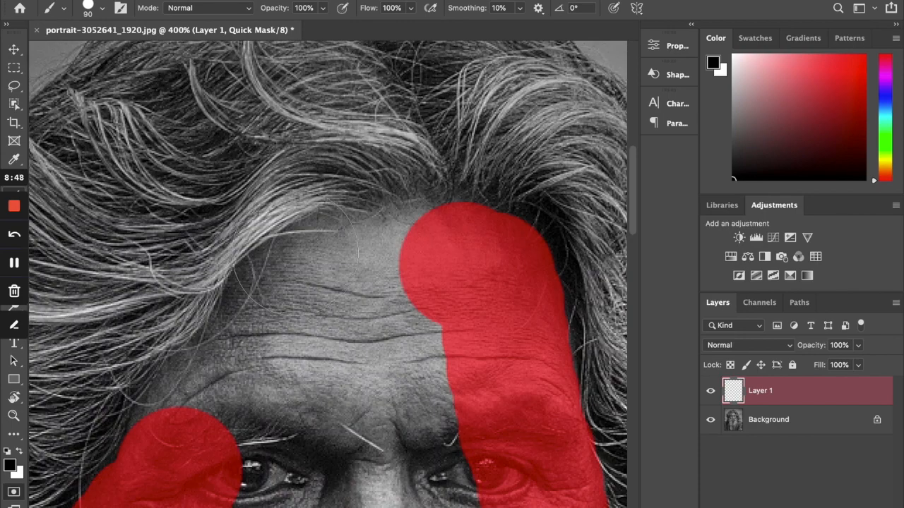
pyautogui.moveTo(470, 259)
pyautogui.mouseDown()
pyautogui.moveTo(475, 266)
pyautogui.moveTo(372, 264)
pyautogui.moveTo(303, 287)
pyautogui.moveTo(272, 347)
pyautogui.moveTo(288, 298)
pyautogui.moveTo(181, 451)
pyautogui.moveTo(195, 448)
pyautogui.mouseUp()
pyautogui.click(394, 359)
pyautogui.moveTo(394, 359)
pyautogui.mouseDown()
pyautogui.moveTo(332, 396)
pyautogui.moveTo(391, 399)
pyautogui.mouseUp()
pyautogui.scroll(-6, 396, 400)
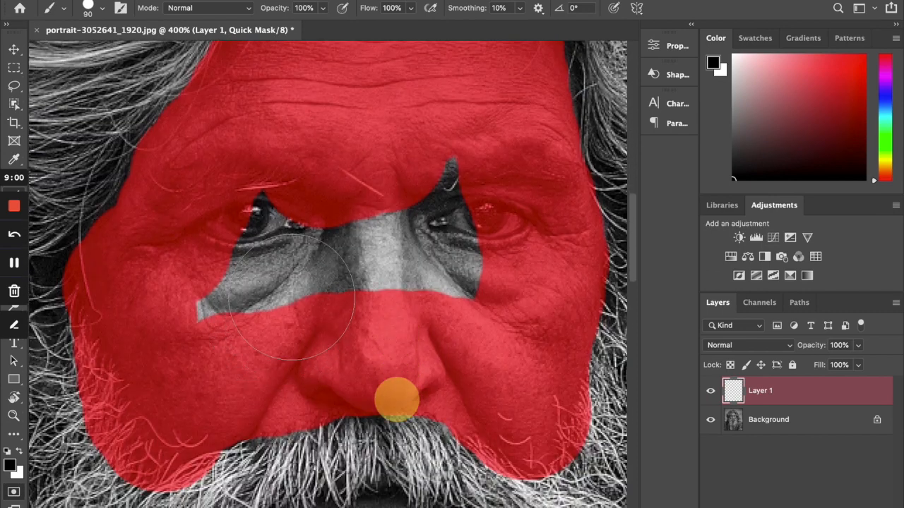
pyautogui.scroll(-5, 397, 400)
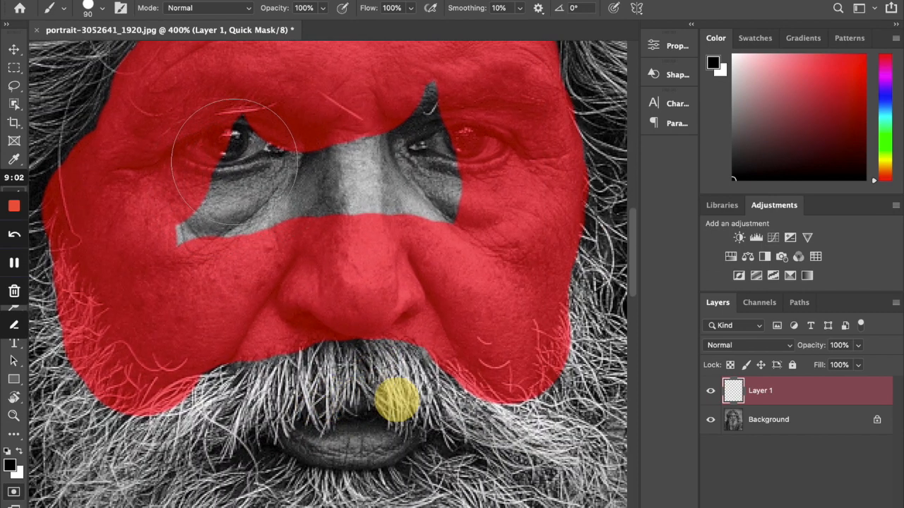
pyautogui.moveTo(234, 161)
pyautogui.mouseDown()
pyautogui.moveTo(333, 148)
pyautogui.moveTo(406, 124)
pyautogui.moveTo(458, 130)
pyautogui.moveTo(462, 175)
pyautogui.moveTo(153, 238)
pyautogui.moveTo(325, 243)
pyautogui.mouseUp()
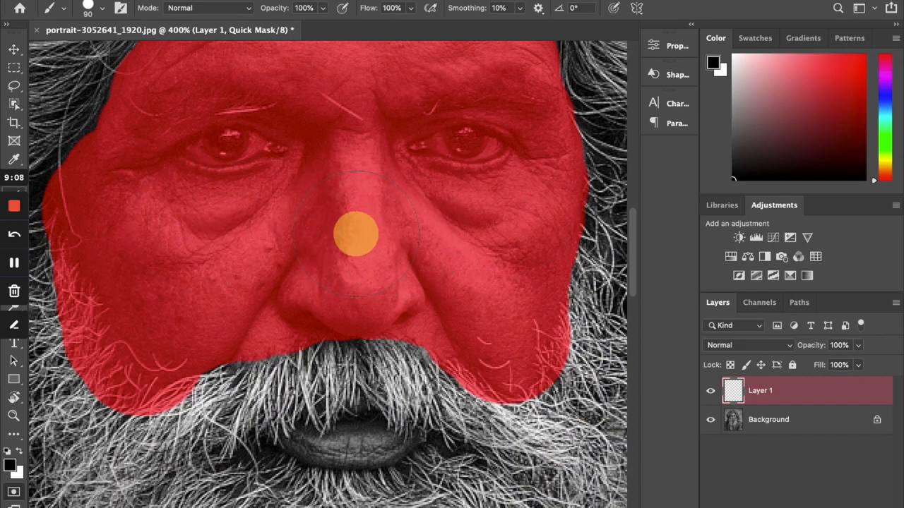
# Step: Examine the Quick Mask edges along the hairline, forehead, cheeks and beard for places where the mask covers hair
pyautogui.scroll(3, 317, 175)
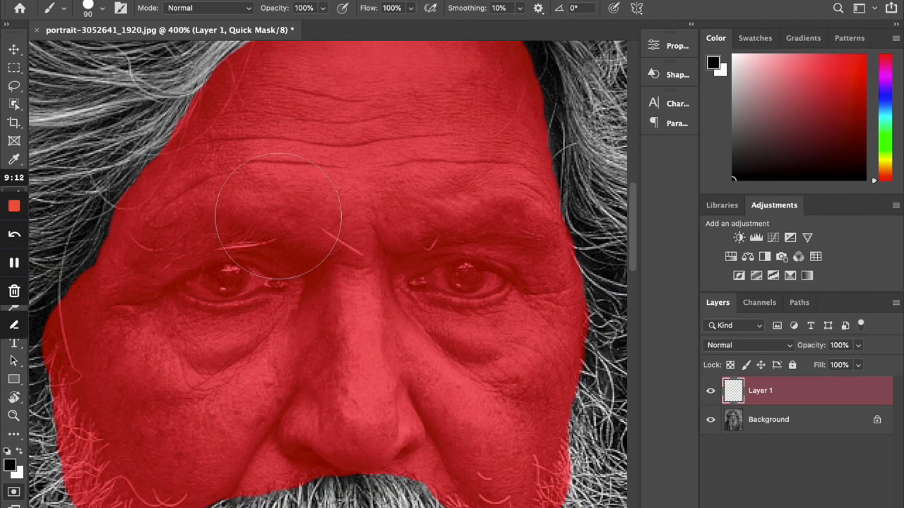
pyautogui.scroll(3, 365, 173)
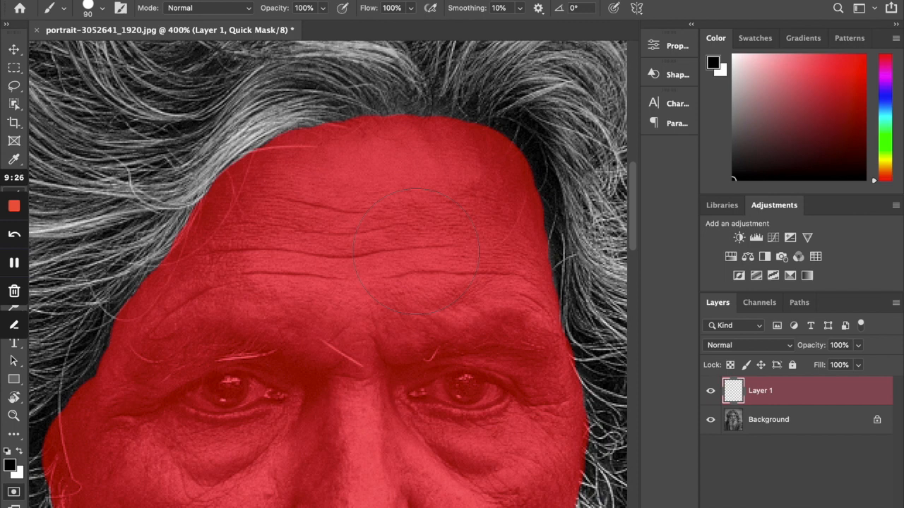
pyautogui.click(416, 251)
pyautogui.hscroll(-4, 420, 231)
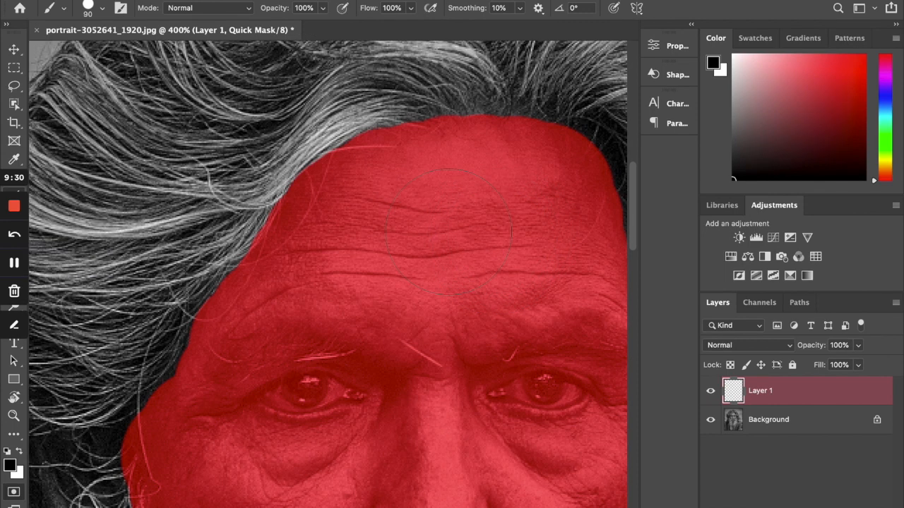
pyautogui.scroll(-3, 449, 232)
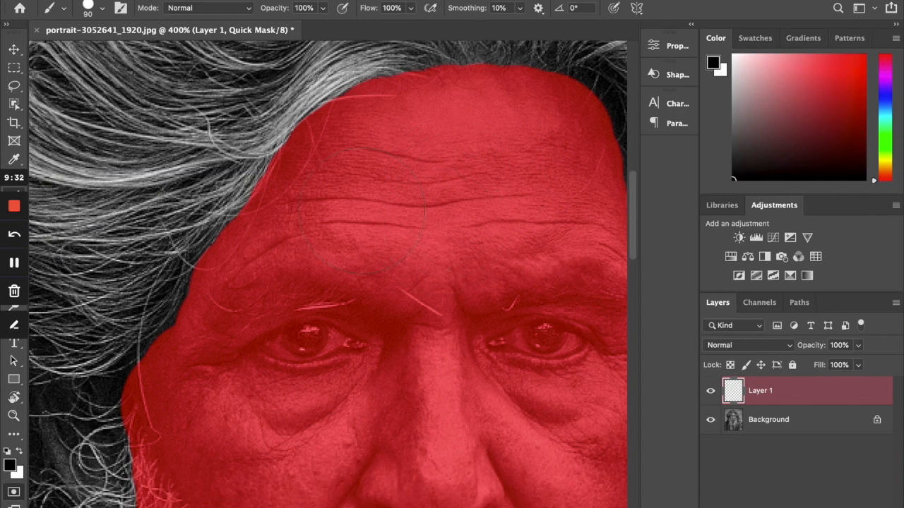
pyautogui.scroll(-4, 247, 265)
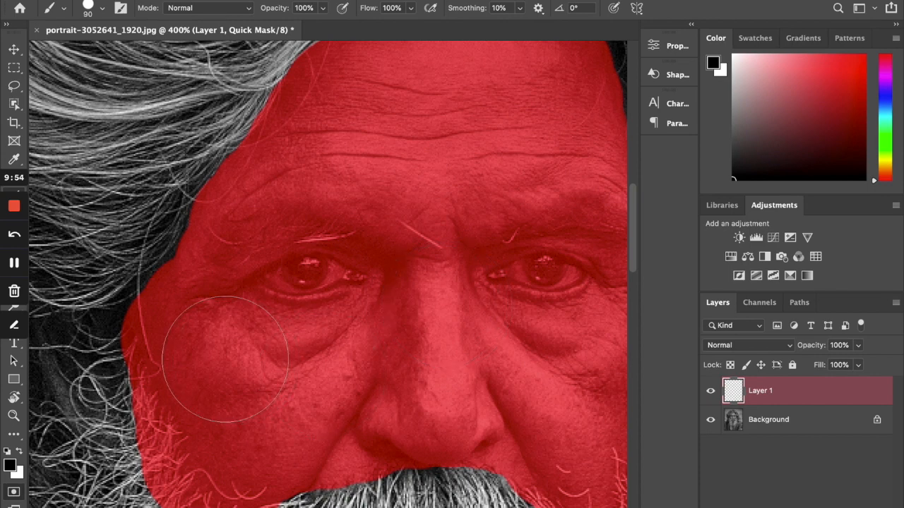
pyautogui.scroll(-3, 235, 361)
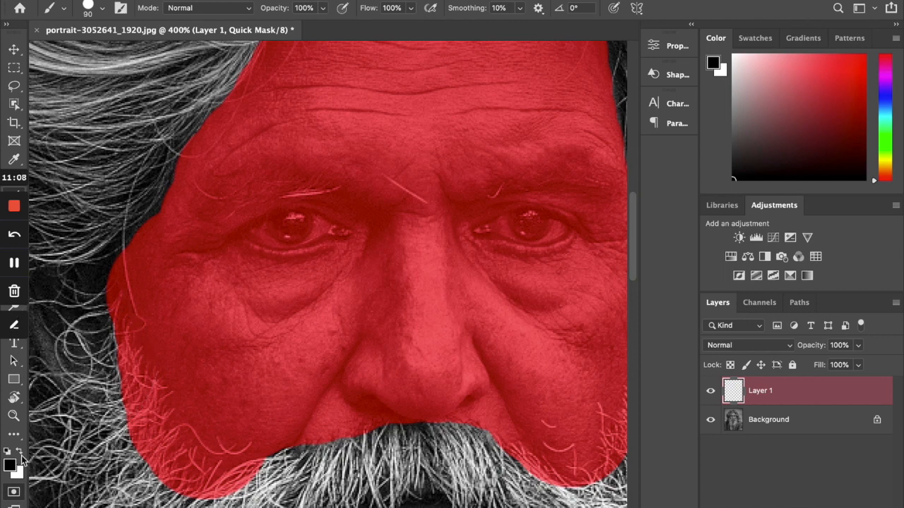
# Step: Switch the foreground color to white and erase the mask spilling over the beard and hair beside the left cheek
pyautogui.press('x')
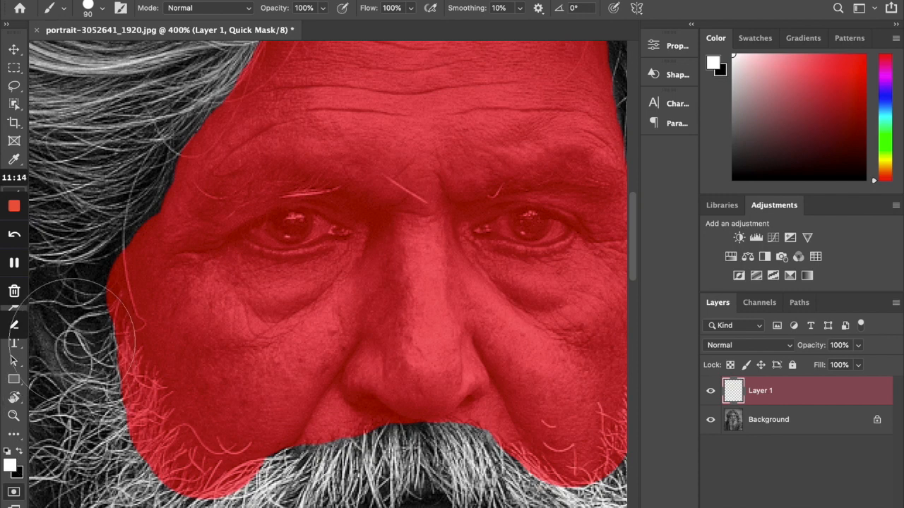
pyautogui.moveTo(68, 325)
pyautogui.mouseDown()
pyautogui.moveTo(74, 367)
pyautogui.moveTo(98, 409)
pyautogui.moveTo(105, 476)
pyautogui.moveTo(127, 478)
pyautogui.mouseUp()
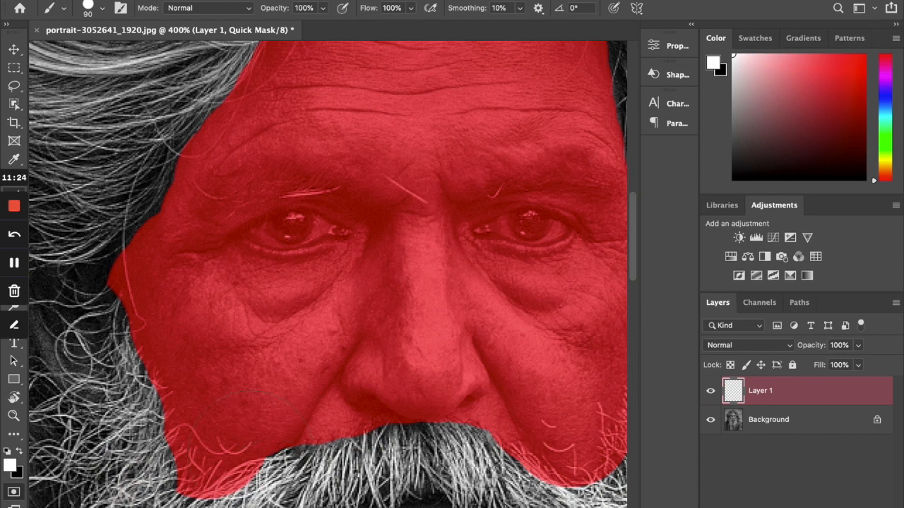
pyautogui.scroll(-5, 328, 274)
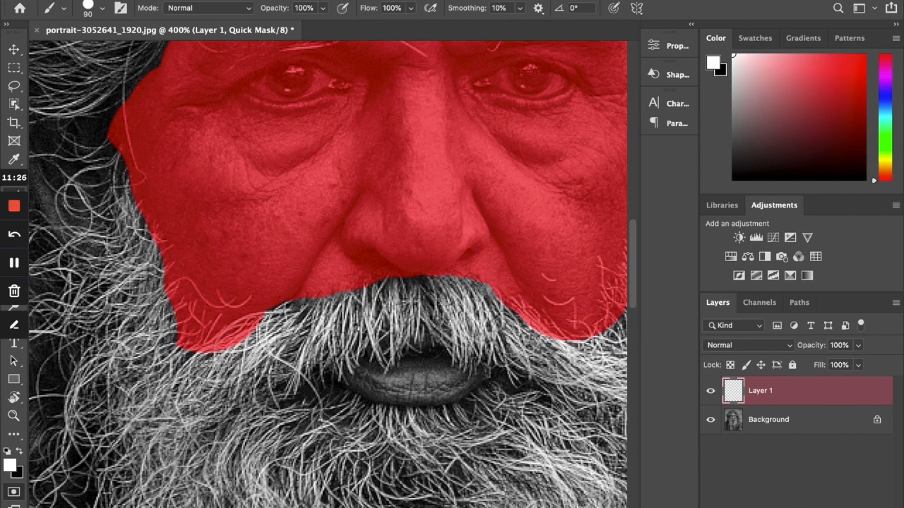
pyautogui.moveTo(223, 402); pyautogui.dragTo(223, 403)
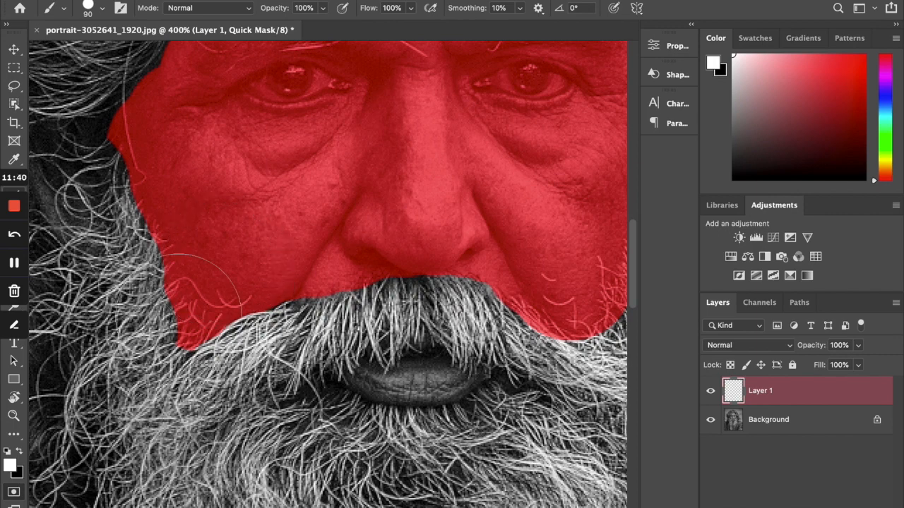
# Step: Try out different brush sizes, shrinking the brush to 30 and enlarging it to 100
pyautogui.press('[')
pyautogui.press('[')
pyautogui.press('[')
pyautogui.press('[')
pyautogui.press('[')
pyautogui.press('[')
pyautogui.press('[')
pyautogui.press('[')
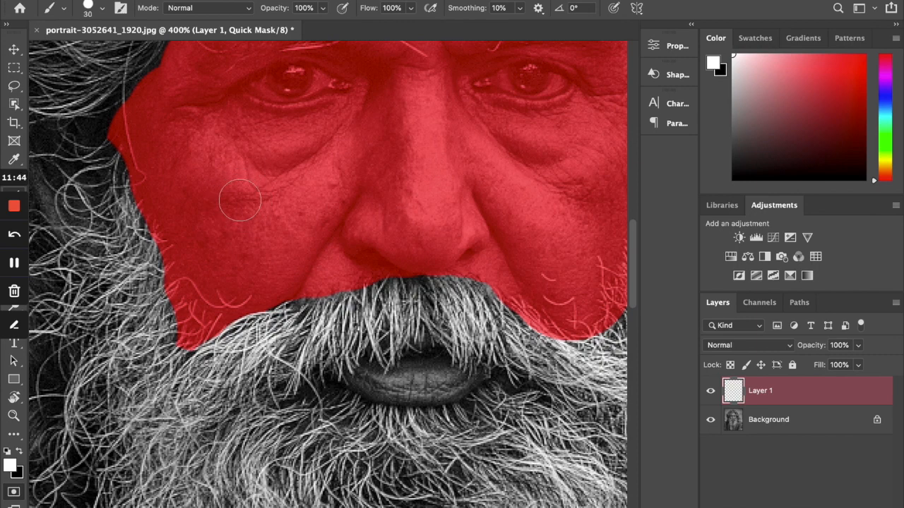
pyautogui.press(']')
pyautogui.press(']')
pyautogui.press(']')
pyautogui.press(']')
pyautogui.press(']')
pyautogui.press(']')
pyautogui.press(']')
pyautogui.press('[')
pyautogui.press('[')
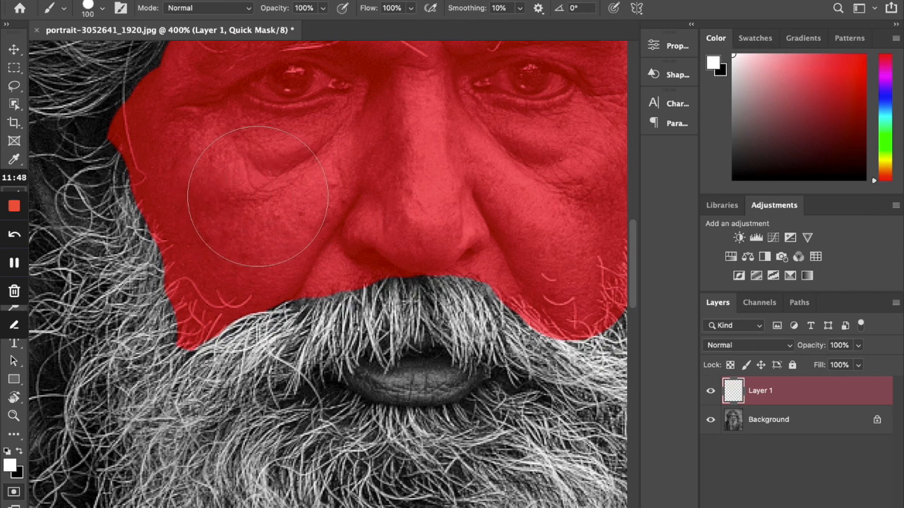
# Step: Reduce the brush size to 20 and erase the mask from the beard below the left cheek and the hair at the left temple
pyautogui.press('[')
pyautogui.press('[')
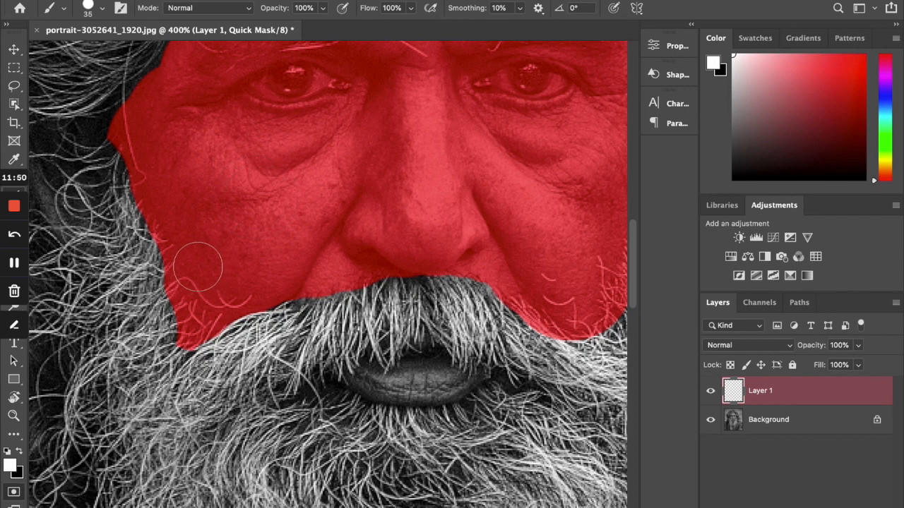
pyautogui.press('[')
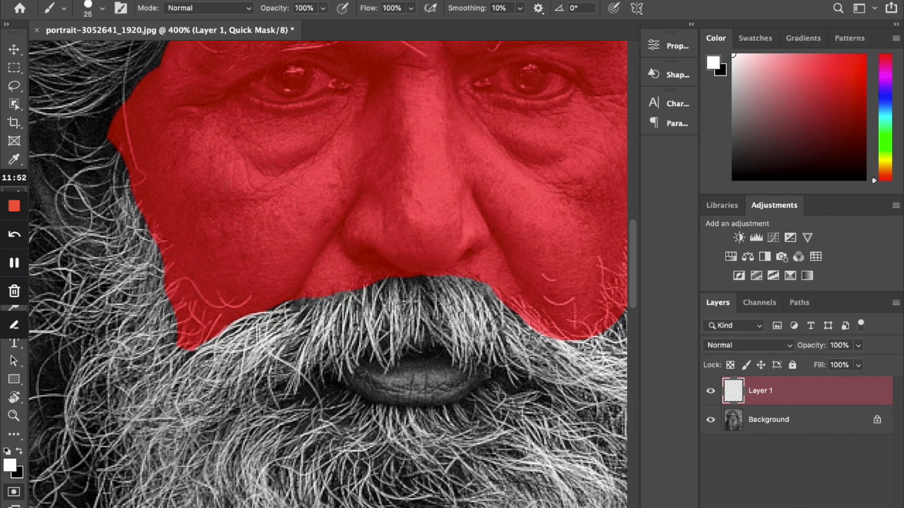
pyautogui.moveTo(152, 291)
pyautogui.mouseDown()
pyautogui.moveTo(176, 347)
pyautogui.moveTo(194, 363)
pyautogui.moveTo(219, 356)
pyautogui.moveTo(198, 347)
pyautogui.moveTo(160, 299)
pyautogui.mouseUp()
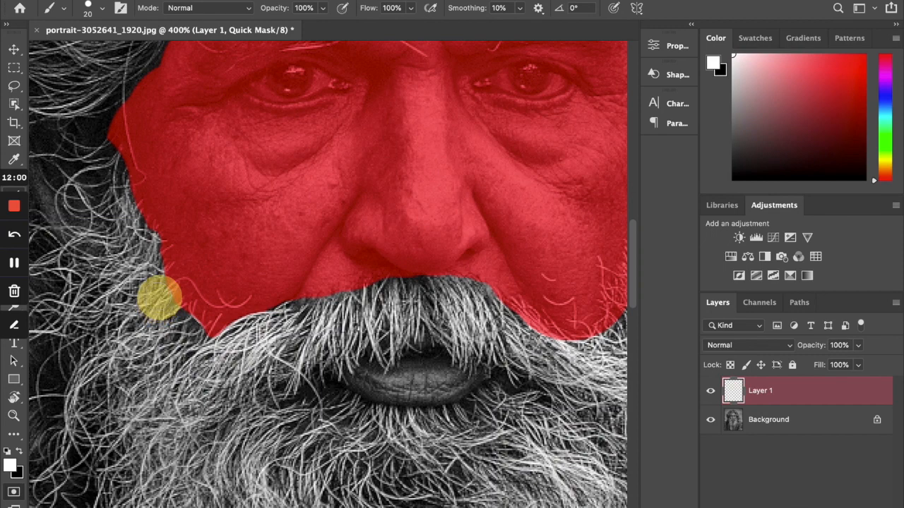
pyautogui.moveTo(101, 93); pyautogui.dragTo(99, 180)
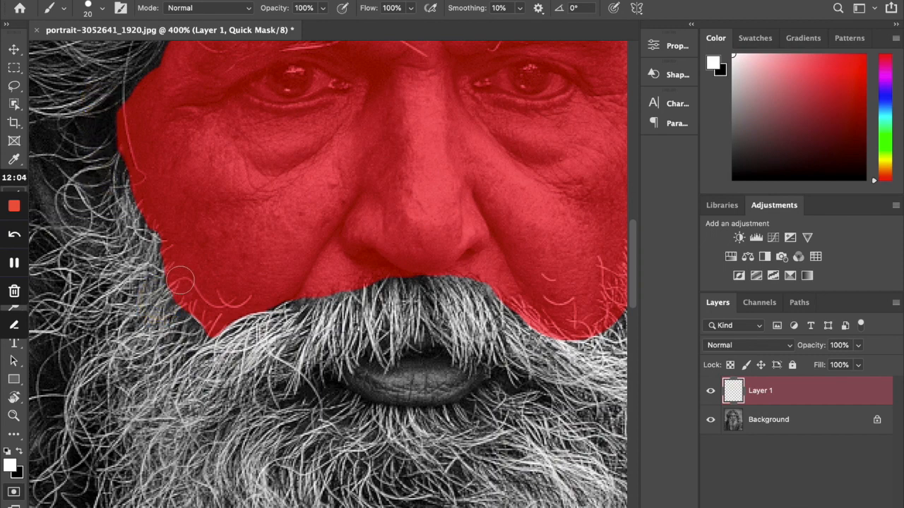
# Step: Erase the mask overlapping the hair along the hairline at the top of the forehead with white
pyautogui.scroll(5, 142, 256)
pyautogui.scroll(3, 296, 322)
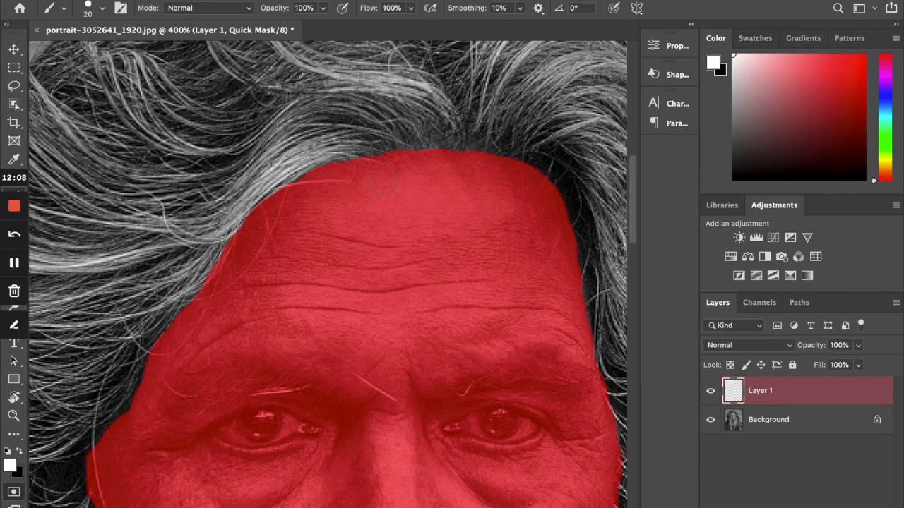
pyautogui.moveTo(349, 152); pyautogui.dragTo(388, 138)
pyautogui.hscroll(2, 519, 199)
pyautogui.hscroll(3, 519, 198)
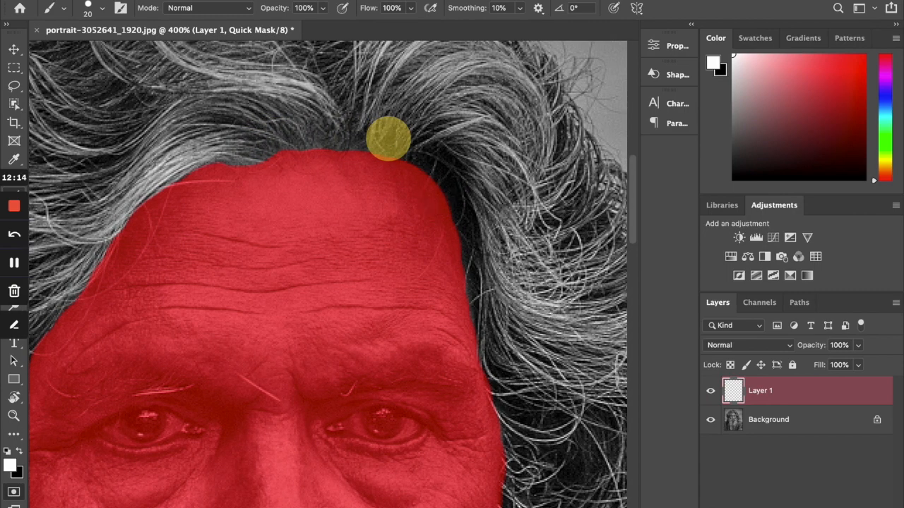
# Step: Trim the mask off the beard and mustache along the lower edge of the right cheek
pyautogui.scroll(-8, 388, 139)
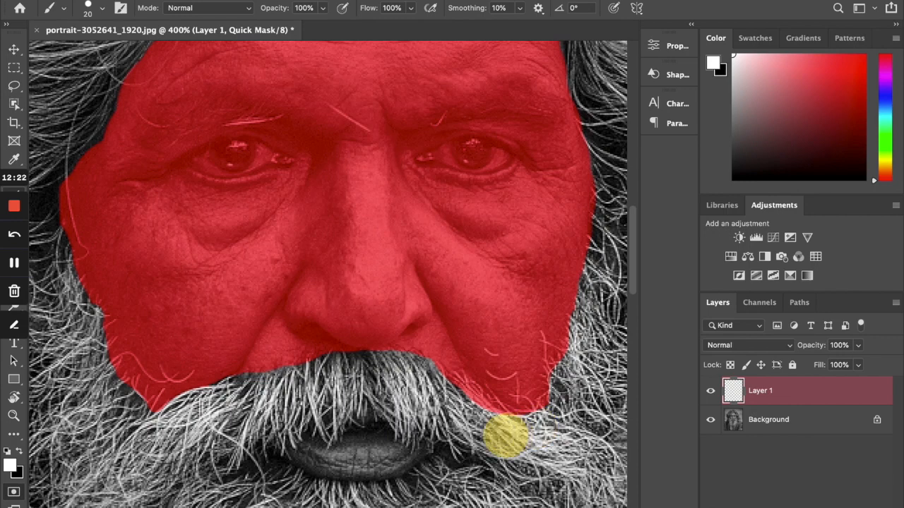
pyautogui.moveTo(505, 437)
pyautogui.mouseDown()
pyautogui.moveTo(558, 373)
pyautogui.moveTo(551, 397)
pyautogui.moveTo(559, 385)
pyautogui.mouseUp()
pyautogui.click(550, 409)
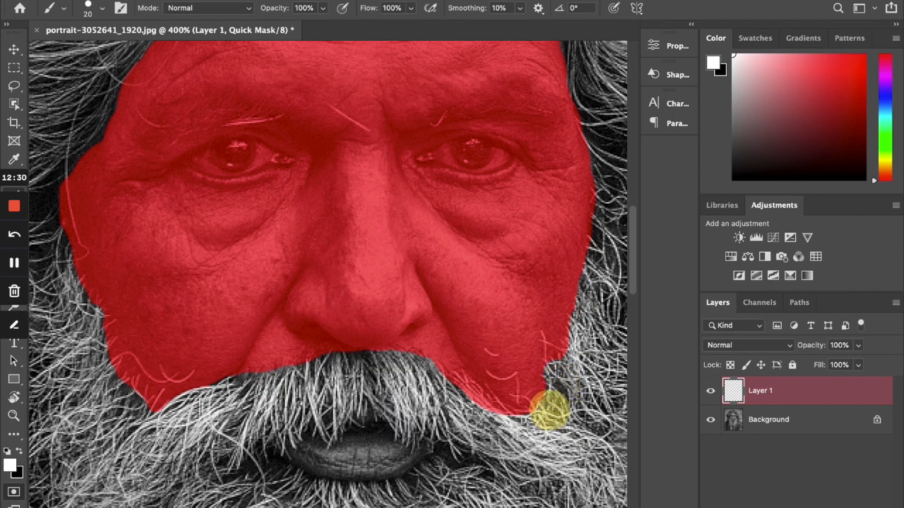
pyautogui.moveTo(444, 377)
pyautogui.mouseDown()
pyautogui.moveTo(493, 418)
pyautogui.moveTo(539, 432)
pyautogui.mouseUp()
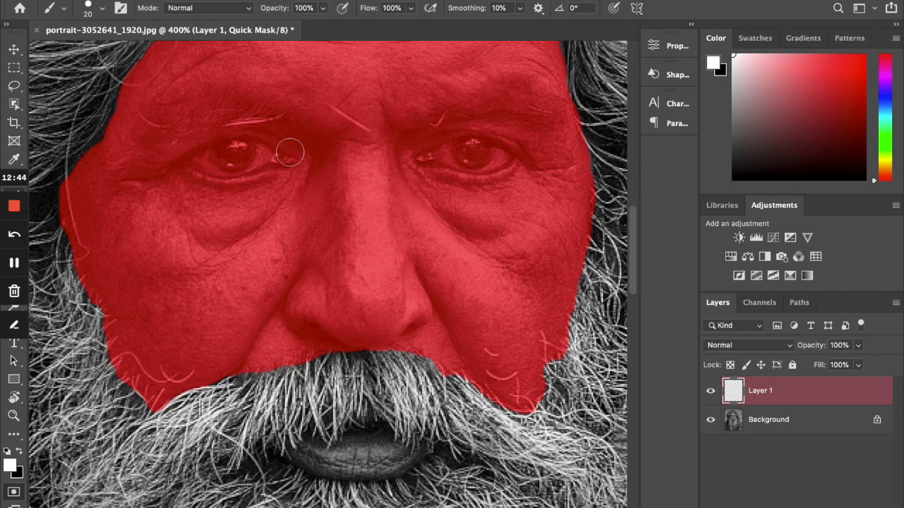
# Step: Reduce the brush size to 9 and erase the mask from both eyes within the eyelids
pyautogui.press('[')
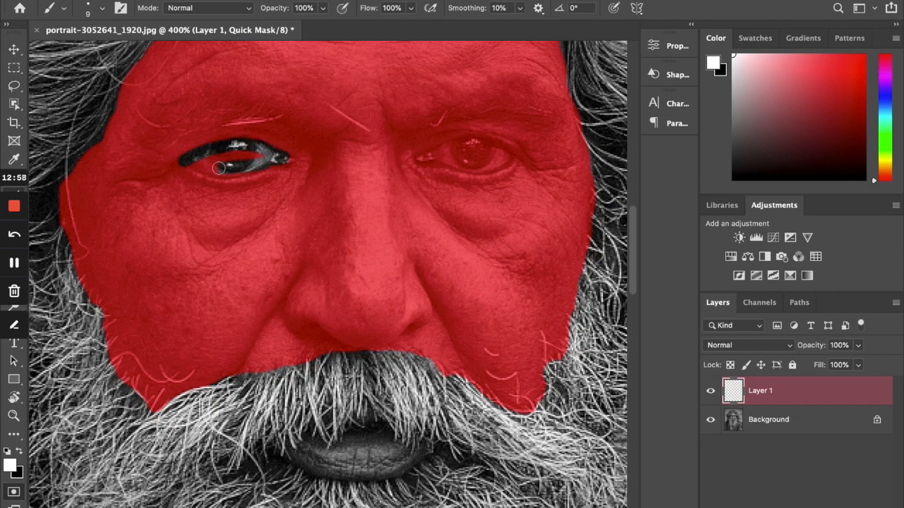
pyautogui.moveTo(242, 159)
pyautogui.mouseDown()
pyautogui.moveTo(261, 158)
pyautogui.moveTo(246, 142)
pyautogui.moveTo(213, 146)
pyautogui.mouseUp()
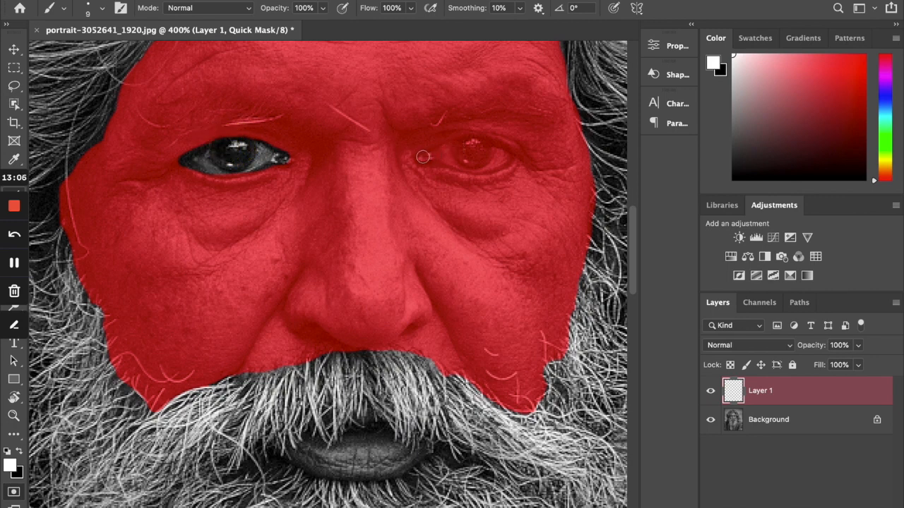
pyautogui.moveTo(425, 157)
pyautogui.mouseDown()
pyautogui.moveTo(475, 145)
pyautogui.moveTo(505, 155)
pyautogui.moveTo(424, 158)
pyautogui.moveTo(493, 154)
pyautogui.moveTo(467, 150)
pyautogui.mouseUp()
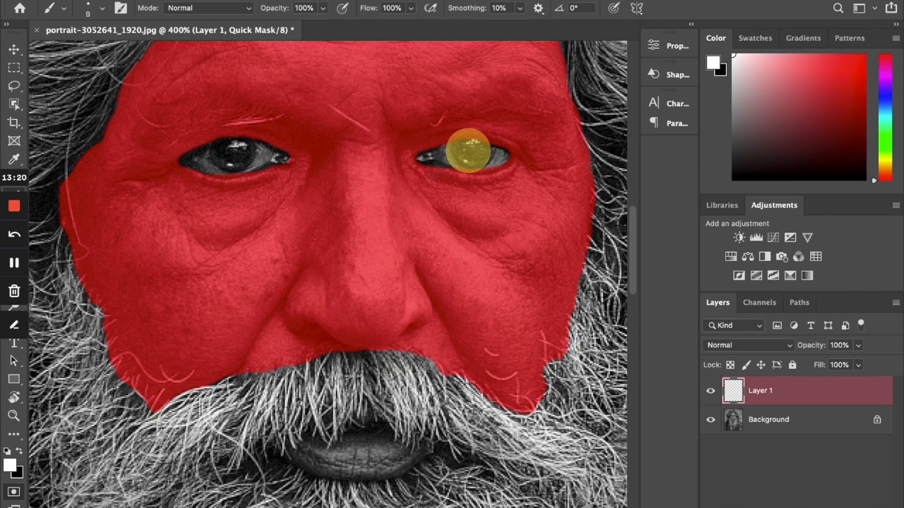
pyautogui.moveTo(462, 154); pyautogui.dragTo(461, 152)
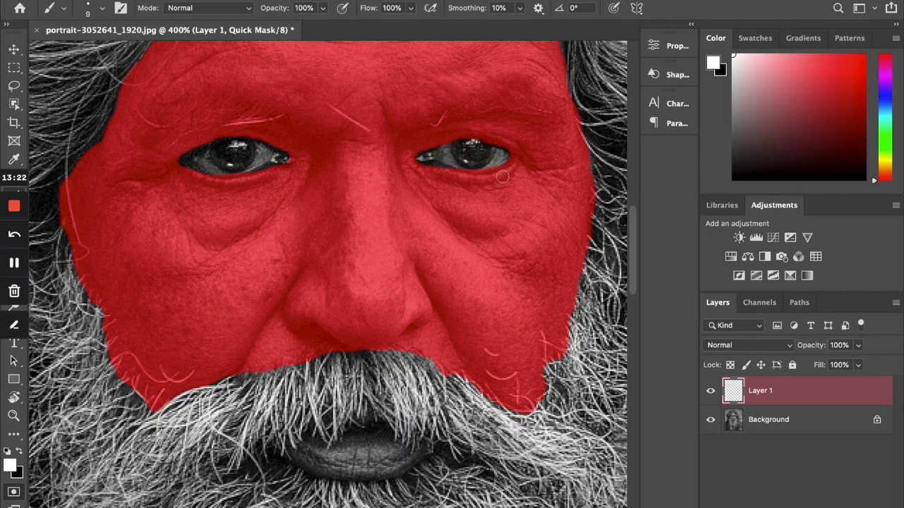
pyautogui.moveTo(491, 150); pyautogui.dragTo(422, 152)
# Step: Touch up the mask edge at the left temple and exit Quick Mask mode to turn the mask into a selection
pyautogui.hotkey('ctrl', '-')
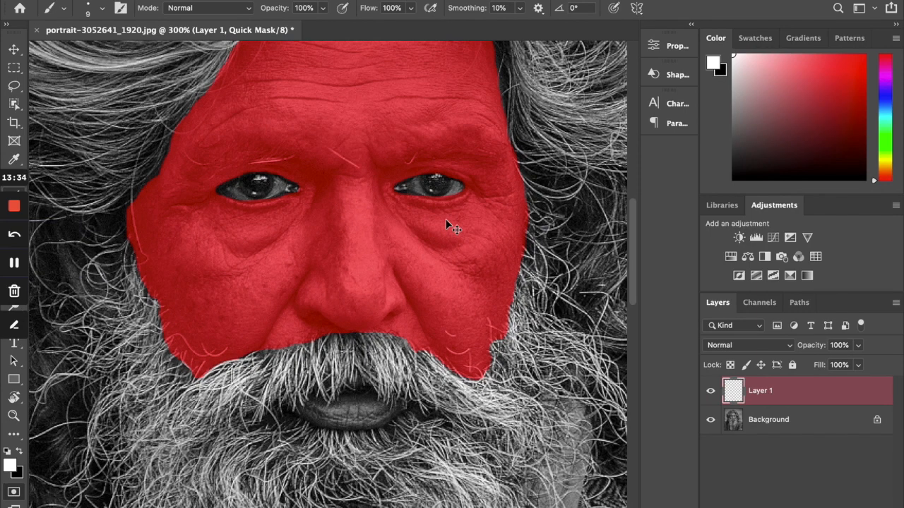
pyautogui.hotkey('ctrl', '0')
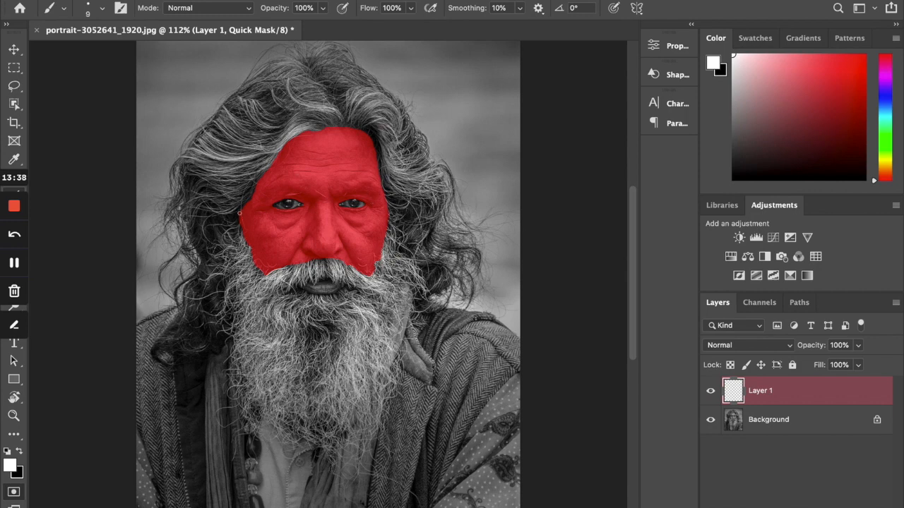
pyautogui.moveTo(238, 212)
pyautogui.mouseDown()
pyautogui.moveTo(239, 223)
pyautogui.moveTo(240, 201)
pyautogui.mouseUp()
pyautogui.click(13, 494)
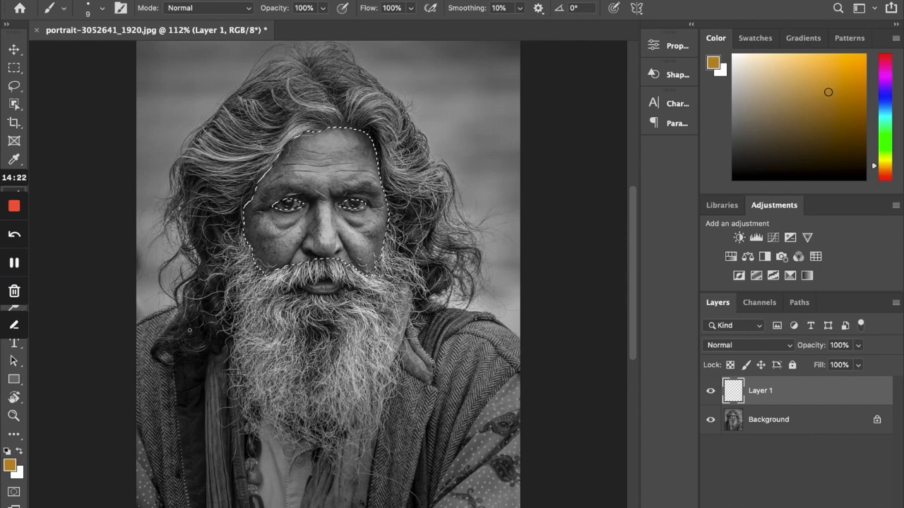
# Step: Enlarge the brush to 100 and try painting golden brown over the hair and background outside the face selection
pyautogui.press(']')
pyautogui.press(']')
pyautogui.press(']')
pyautogui.press(']')
pyautogui.press(']')
pyautogui.press(']')
pyautogui.press(']')
pyautogui.hscroll(-1, 233, 212)
pyautogui.scroll(-1, 233, 201)
pyautogui.press(']')
pyautogui.press(']')
pyautogui.press(']')
pyautogui.press(']')
pyautogui.press(']')
pyautogui.press(']')
pyautogui.press(']')
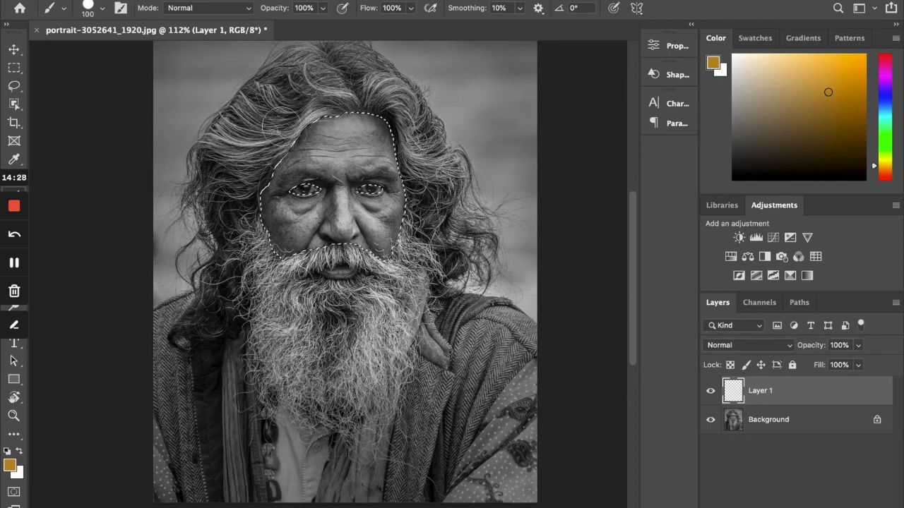
pyautogui.click(236, 91)
pyautogui.moveTo(236, 92)
pyautogui.mouseDown()
pyautogui.moveTo(194, 102)
pyautogui.moveTo(205, 103)
pyautogui.moveTo(191, 95)
pyautogui.moveTo(254, 90)
pyautogui.moveTo(214, 99)
pyautogui.moveTo(240, 97)
pyautogui.moveTo(215, 91)
pyautogui.moveTo(226, 91)
pyautogui.moveTo(199, 98)
pyautogui.moveTo(201, 106)
pyautogui.moveTo(235, 101)
pyautogui.moveTo(191, 117)
pyautogui.moveTo(224, 99)
pyautogui.moveTo(227, 87)
pyautogui.moveTo(213, 92)
pyautogui.moveTo(203, 115)
pyautogui.moveTo(237, 97)
pyautogui.moveTo(211, 89)
pyautogui.moveTo(195, 105)
pyautogui.moveTo(246, 99)
pyautogui.moveTo(220, 79)
pyautogui.moveTo(200, 78)
pyautogui.moveTo(185, 96)
pyautogui.moveTo(189, 79)
pyautogui.moveTo(232, 72)
pyautogui.moveTo(192, 80)
pyautogui.moveTo(196, 110)
pyautogui.moveTo(213, 97)
pyautogui.moveTo(188, 178)
pyautogui.moveTo(182, 277)
pyautogui.moveTo(192, 114)
pyautogui.moveTo(185, 291)
pyautogui.mouseUp()
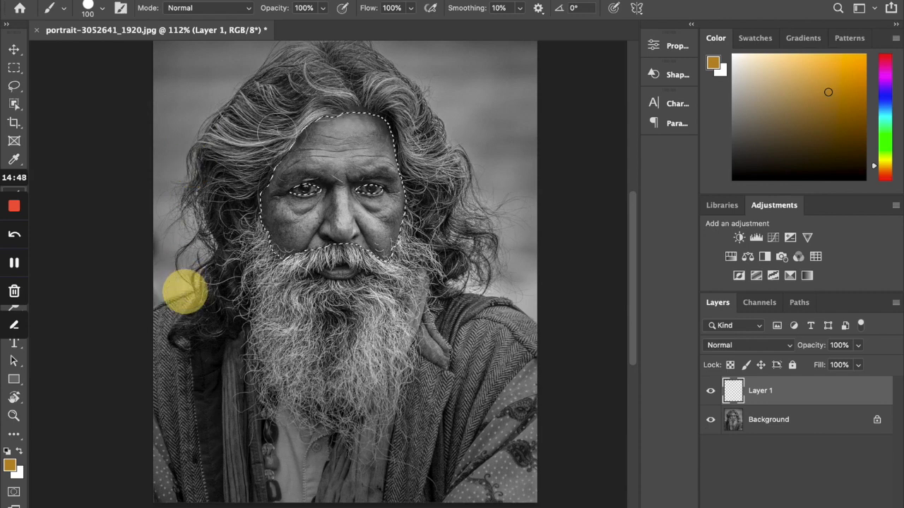
# Step: Paint the whole face selection golden brown on Layer 1, and hide the layer to compare with the original
pyautogui.moveTo(283, 130); pyautogui.dragTo(409, 138)
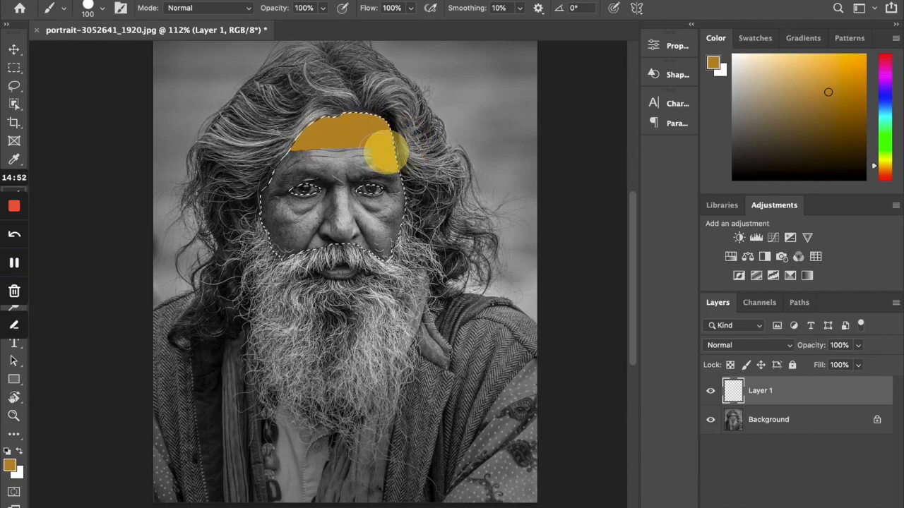
pyautogui.moveTo(332, 150)
pyautogui.mouseDown()
pyautogui.moveTo(299, 146)
pyautogui.moveTo(266, 153)
pyautogui.moveTo(258, 165)
pyautogui.moveTo(283, 171)
pyautogui.mouseUp()
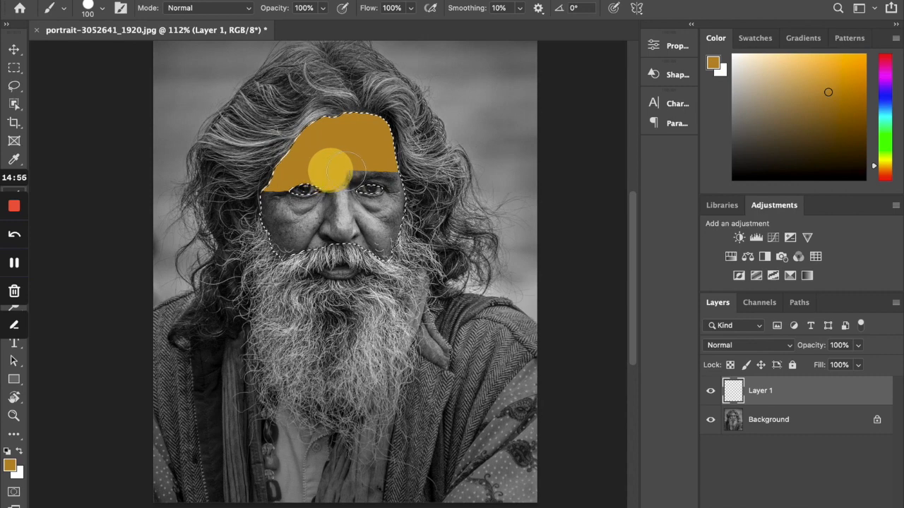
pyautogui.moveTo(392, 169)
pyautogui.mouseDown()
pyautogui.moveTo(424, 171)
pyautogui.moveTo(438, 196)
pyautogui.moveTo(378, 196)
pyautogui.mouseUp()
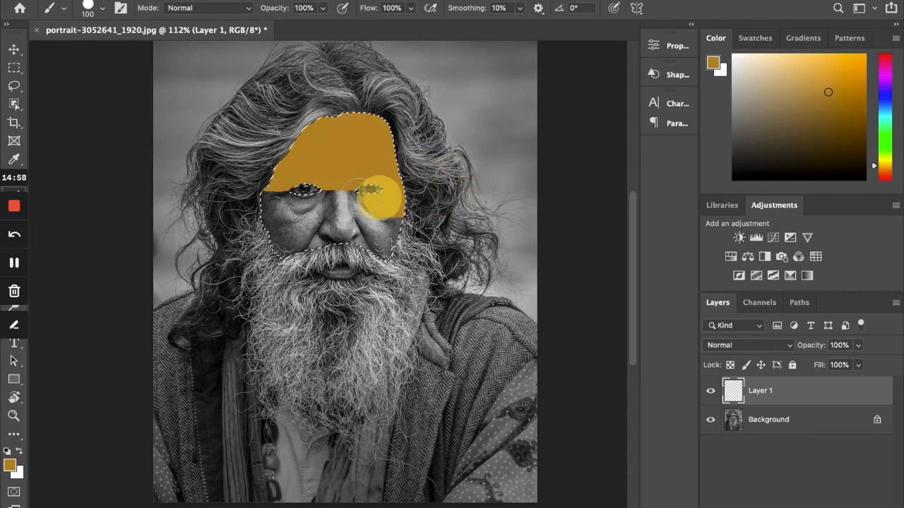
pyautogui.moveTo(289, 228)
pyautogui.mouseDown()
pyautogui.moveTo(343, 212)
pyautogui.moveTo(426, 216)
pyautogui.moveTo(448, 243)
pyautogui.moveTo(336, 233)
pyautogui.moveTo(440, 226)
pyautogui.moveTo(400, 141)
pyautogui.moveTo(294, 242)
pyautogui.moveTo(376, 135)
pyautogui.mouseUp()
pyautogui.moveTo(284, 165)
pyautogui.mouseDown()
pyautogui.moveTo(262, 256)
pyautogui.moveTo(353, 278)
pyautogui.mouseUp()
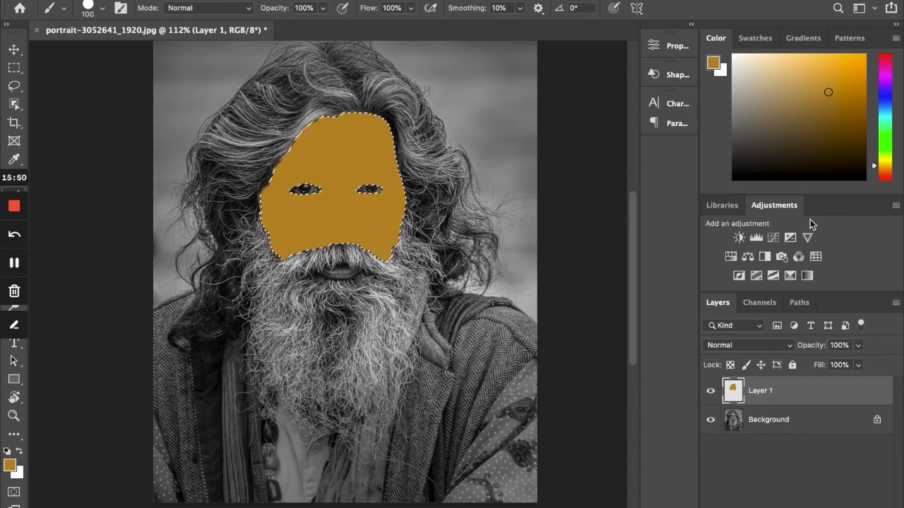
pyautogui.click(712, 395)
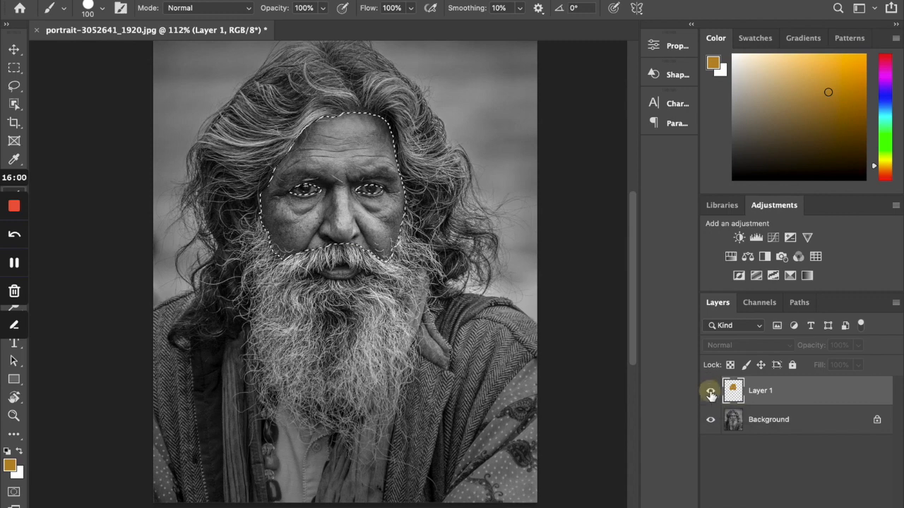
# Step: Show Layer 1 again, set its blend mode to Soft Light, and clear the face selection
pyautogui.click(711, 394)
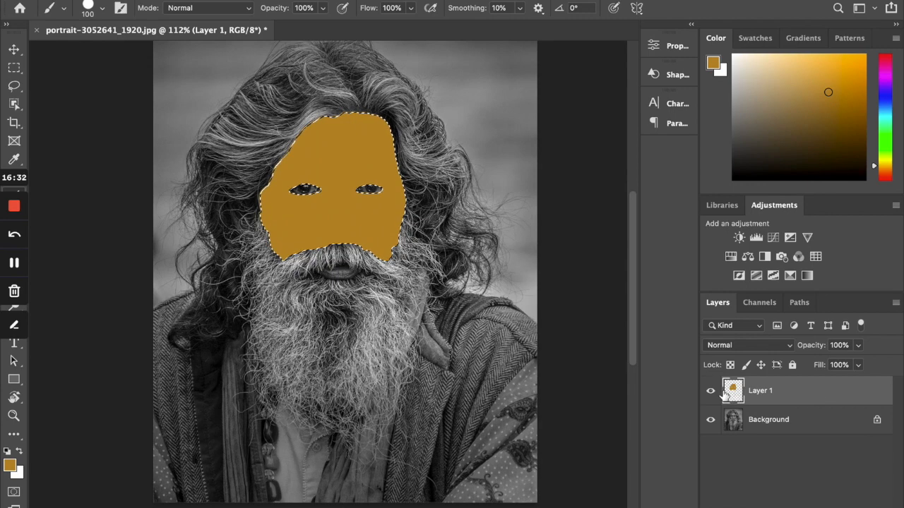
pyautogui.click(743, 345)
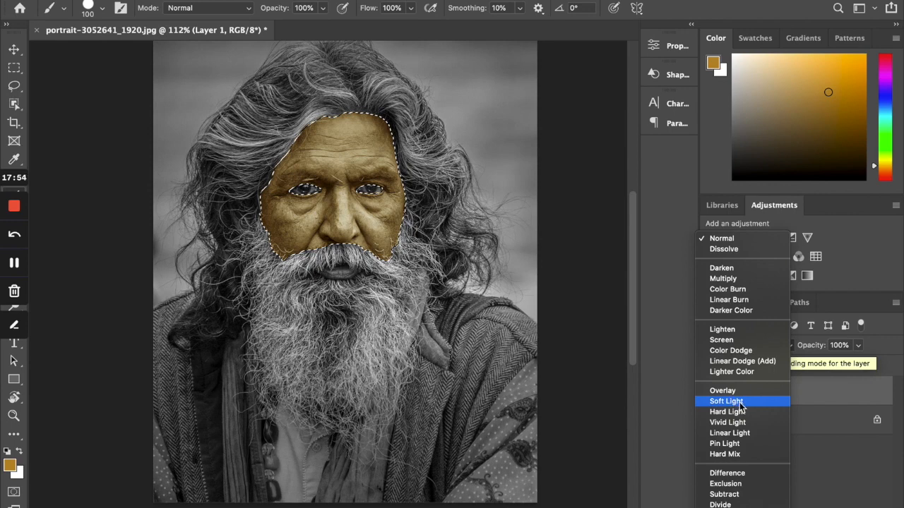
pyautogui.click(740, 404)
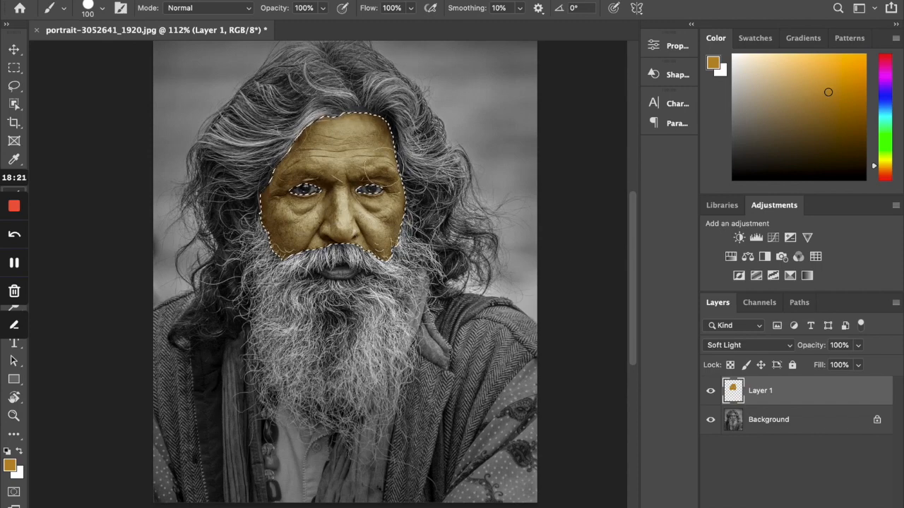
pyautogui.hotkey('ctrl', 'd')
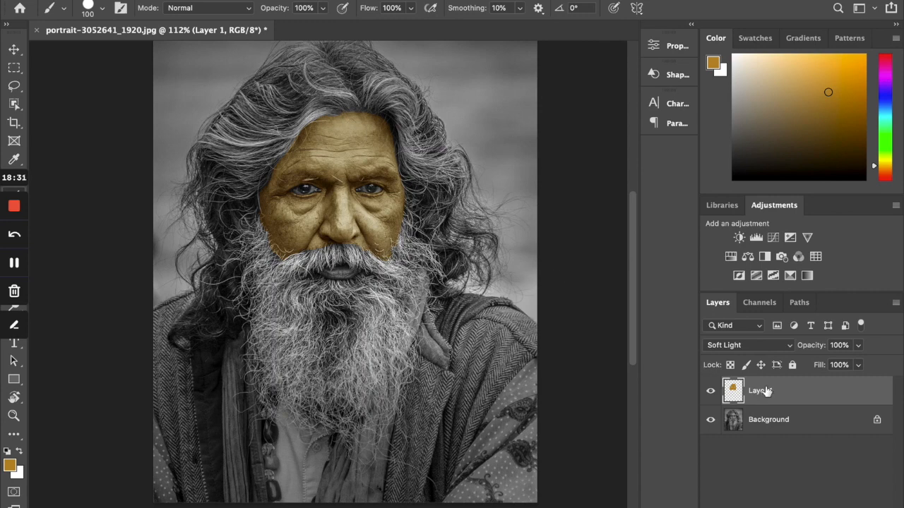
# Step: Compare other blend modes for Layer 1 while keeping Soft Light at 100% opacity
pyautogui.click(763, 346)
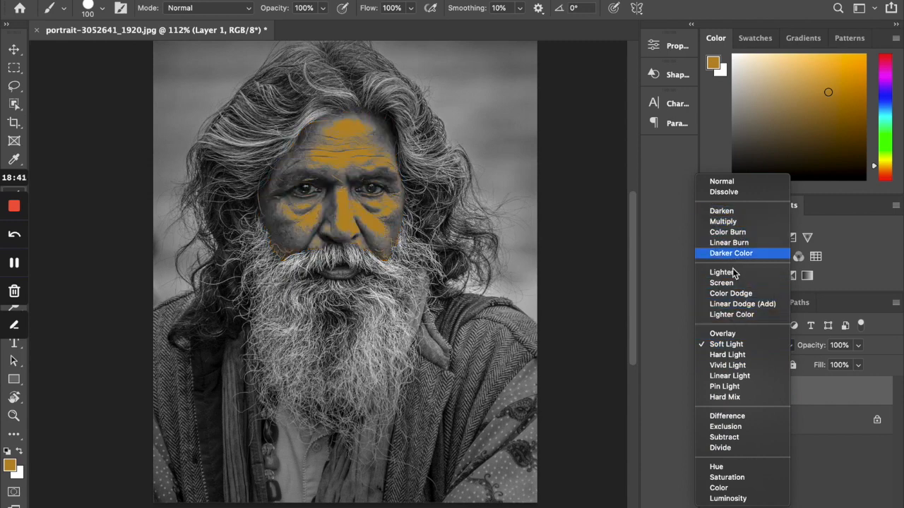
pyautogui.click(737, 345)
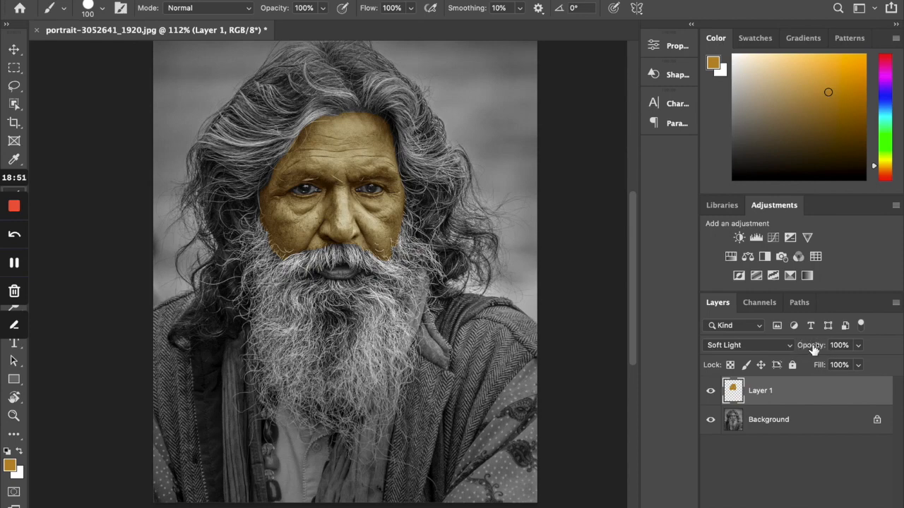
pyautogui.moveTo(812, 346); pyautogui.dragTo(857, 347)
# Step: Change Layer 1's blend mode to Color Burn and lower its opacity to about 33%
pyautogui.click(751, 346)
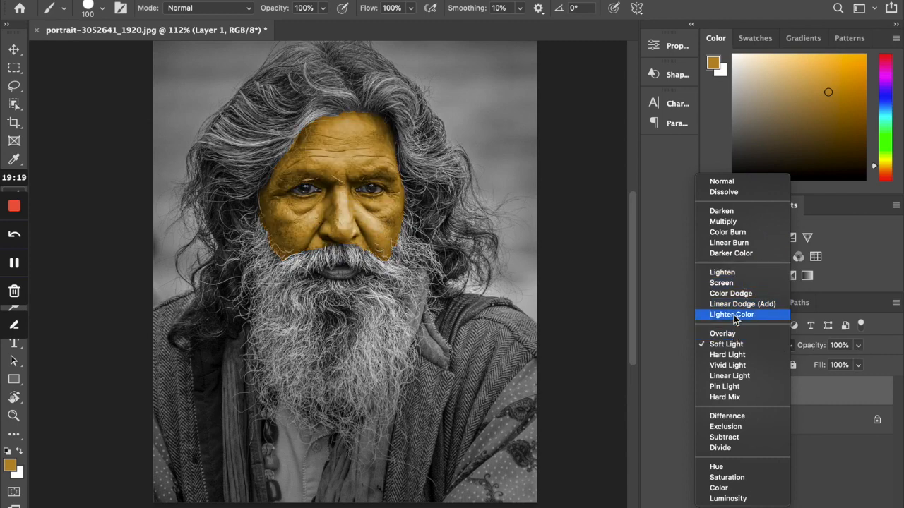
pyautogui.click(732, 235)
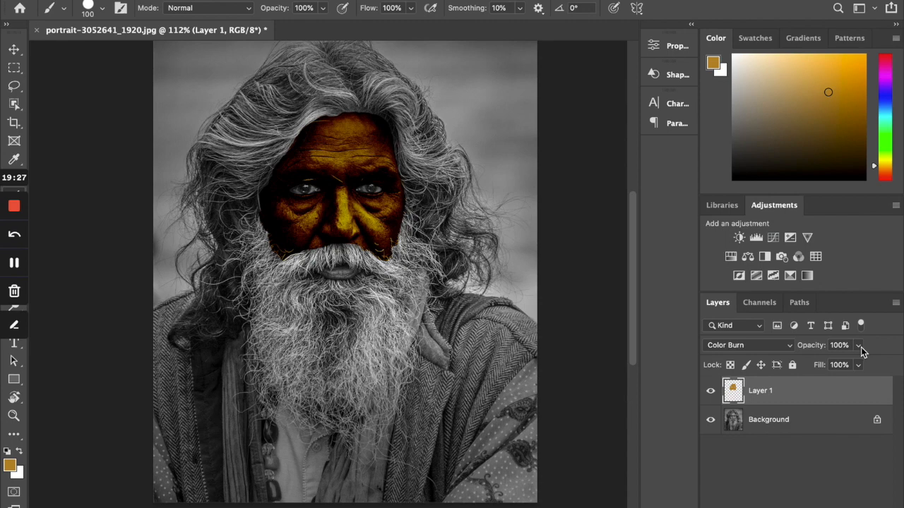
pyautogui.moveTo(817, 347); pyautogui.dragTo(771, 349)
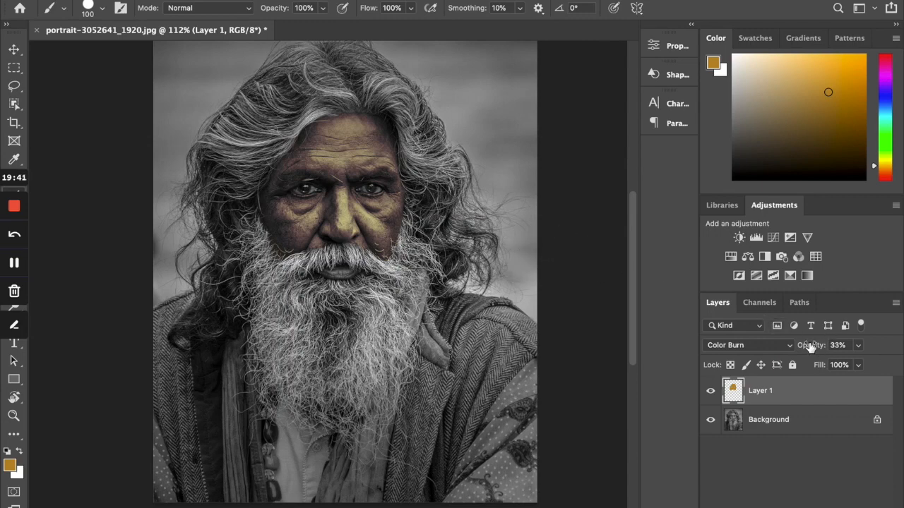
pyautogui.moveTo(816, 350); pyautogui.dragTo(811, 348)
# Step: Add a new layer above Layer 1, enter Quick Mask mode, and reduce the brush size to 20
pyautogui.click(856, 505)
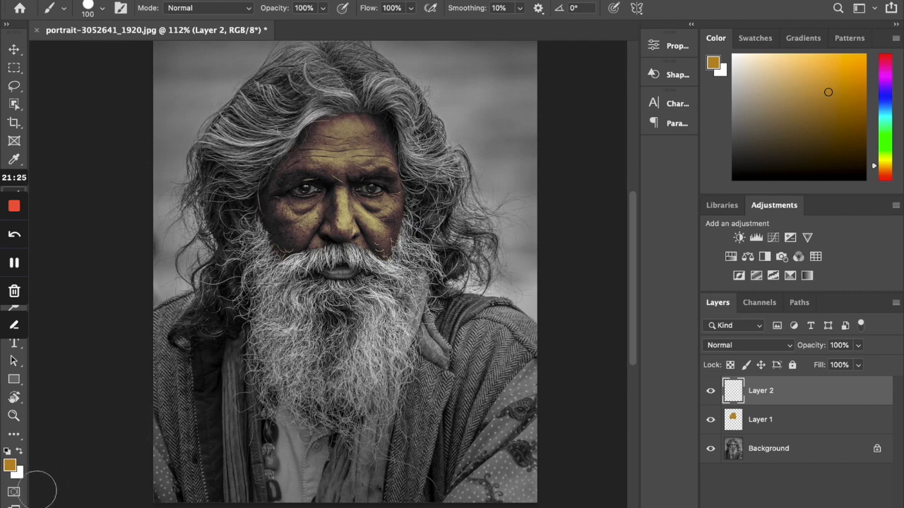
pyautogui.click(15, 492)
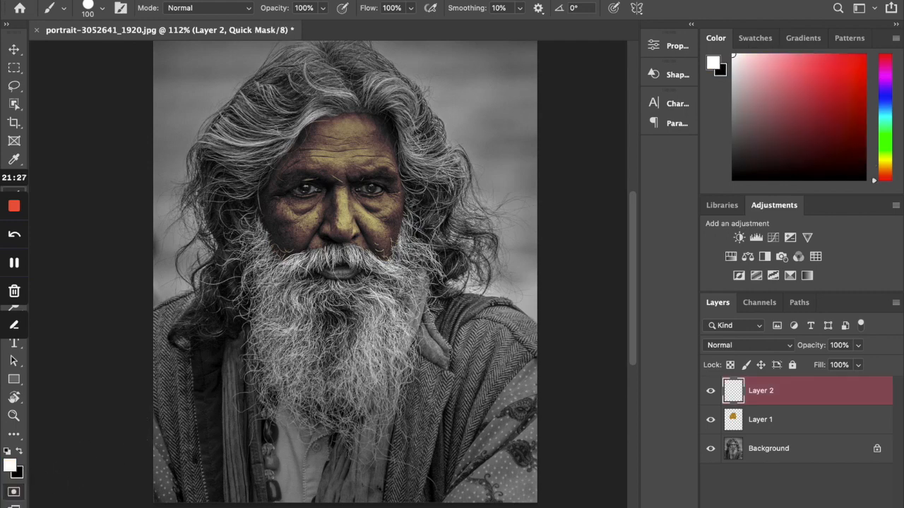
pyautogui.press('[')
pyautogui.press('[')
pyautogui.press('[')
pyautogui.press('[')
pyautogui.press('[')
# Step: Try masking the lips with white as the painting color, and leave Quick Mask mode
pyautogui.moveTo(328, 273); pyautogui.dragTo(351, 272)
pyautogui.press('super+plus')
pyautogui.press('super+plus')
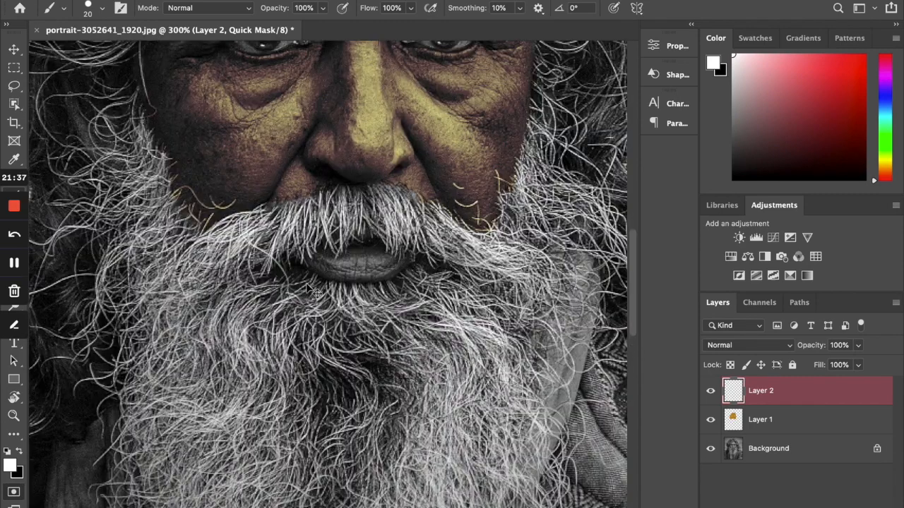
pyautogui.moveTo(316, 254)
pyautogui.mouseDown()
pyautogui.moveTo(385, 252)
pyautogui.moveTo(373, 259)
pyautogui.mouseUp()
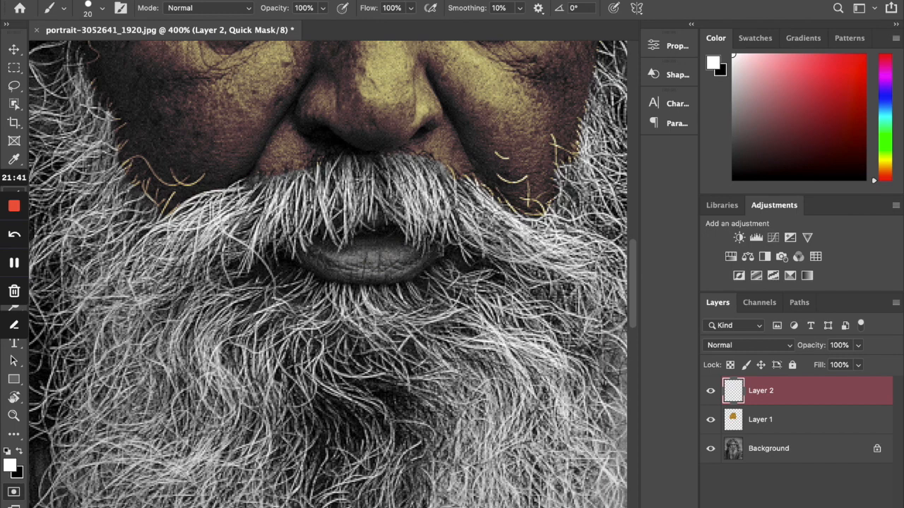
pyautogui.click(14, 493)
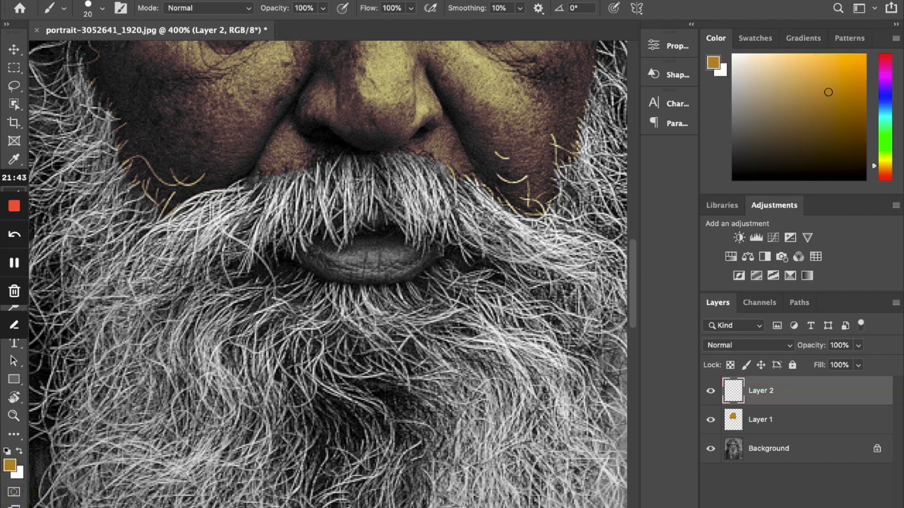
# Step: Re-enter Quick Mask mode and paint a mask over the whole lip area with black
pyautogui.click(13, 493)
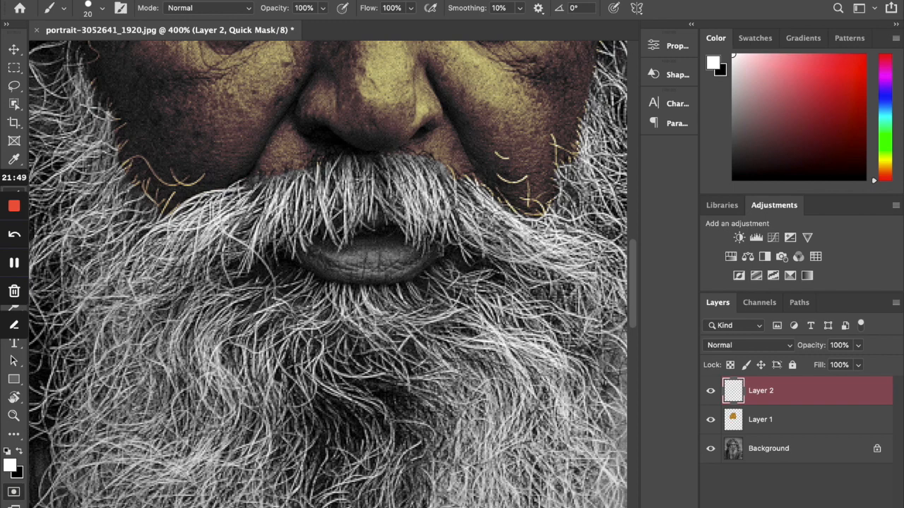
pyautogui.hscroll(-1, 319, 308)
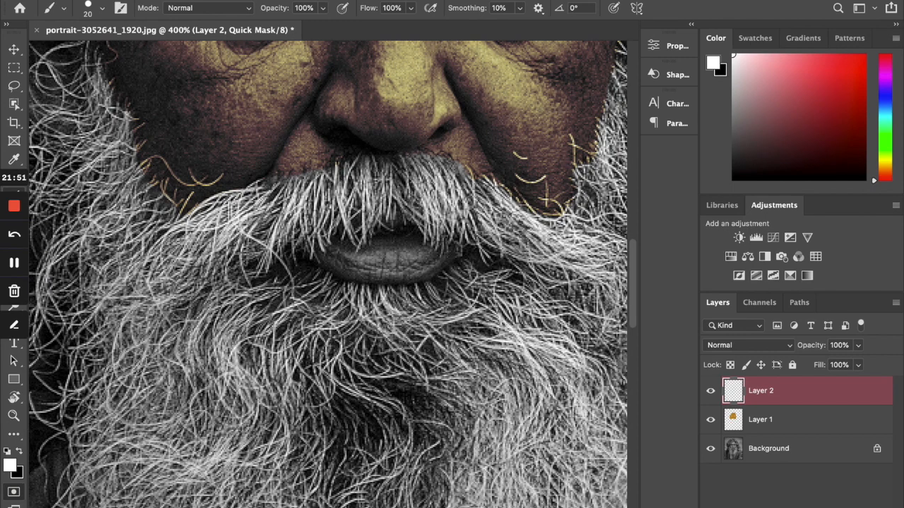
pyautogui.press('x')
pyautogui.moveTo(336, 251)
pyautogui.mouseDown()
pyautogui.moveTo(441, 251)
pyautogui.moveTo(401, 268)
pyautogui.moveTo(330, 255)
pyautogui.moveTo(426, 263)
pyautogui.moveTo(374, 257)
pyautogui.moveTo(414, 267)
pyautogui.moveTo(363, 270)
pyautogui.moveTo(381, 275)
pyautogui.moveTo(443, 257)
pyautogui.moveTo(368, 269)
pyautogui.moveTo(327, 256)
pyautogui.moveTo(403, 269)
pyautogui.moveTo(356, 272)
pyautogui.mouseUp()
# Step: Switch to white and erase the mask spilling over the upper edge and right corner of the lips
pyautogui.press('x')
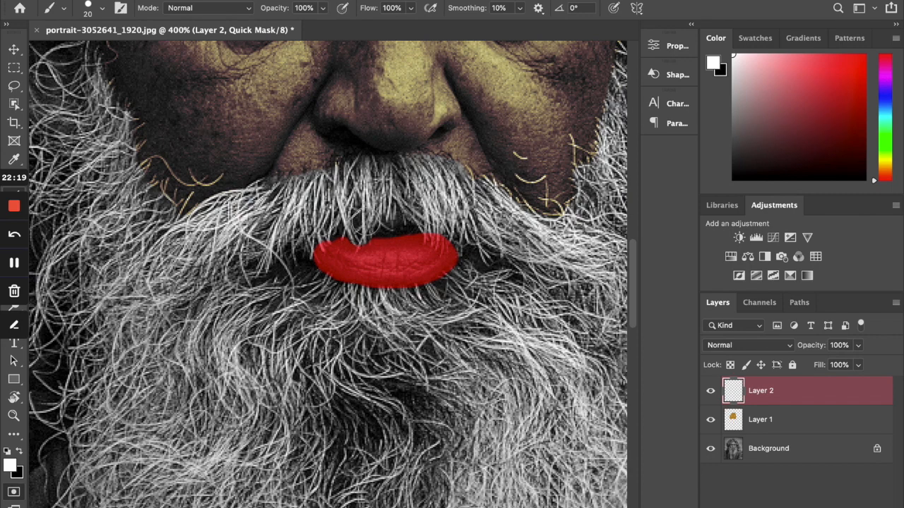
pyautogui.moveTo(366, 226)
pyautogui.mouseDown()
pyautogui.moveTo(433, 217)
pyautogui.moveTo(438, 232)
pyautogui.moveTo(465, 247)
pyautogui.mouseUp()
pyautogui.click(437, 231)
pyautogui.click(472, 244)
pyautogui.click(466, 254)
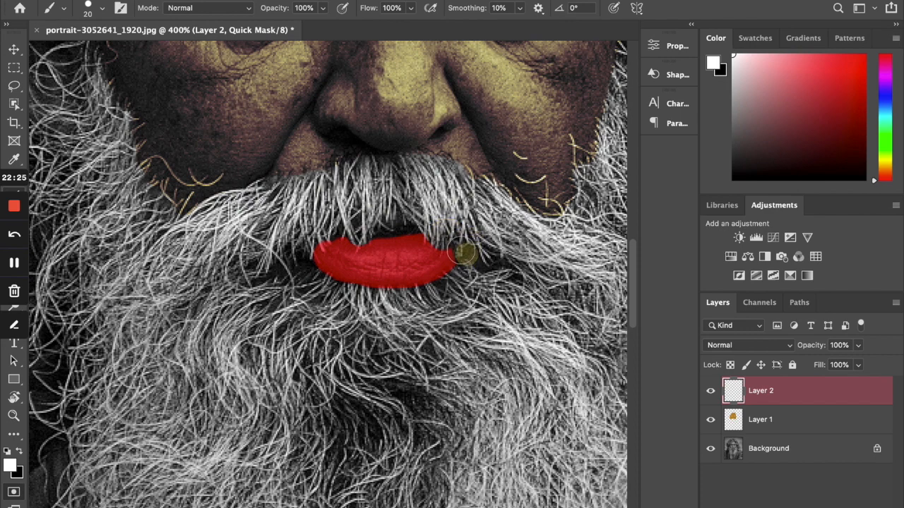
pyautogui.click(394, 226)
pyautogui.click(369, 227)
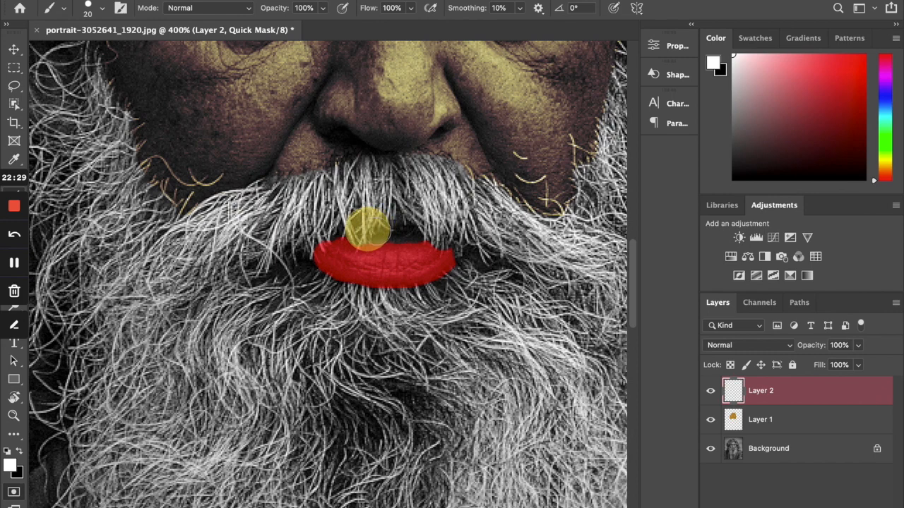
pyautogui.click(360, 230)
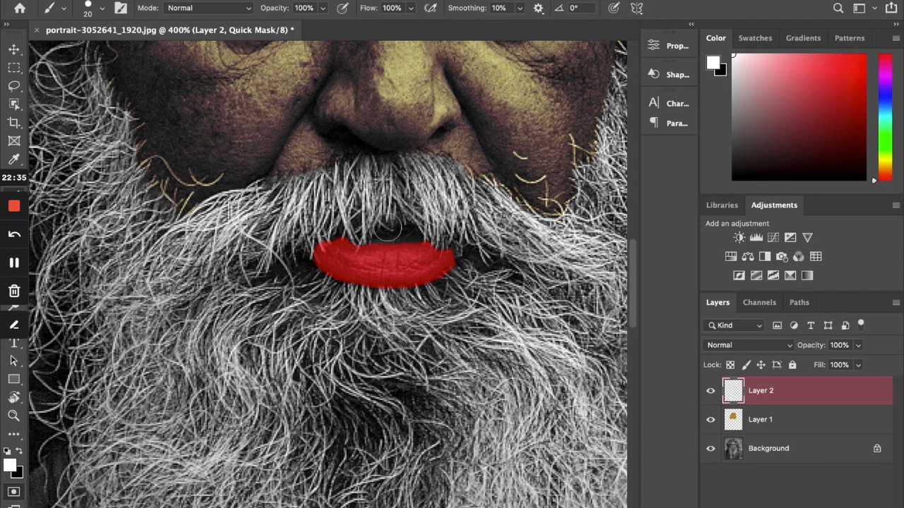
pyautogui.click(343, 227)
# Step: Turn the lip mask into a selection, toggling Quick Mask mode to compare the mask with the selection outline
pyautogui.press('w')
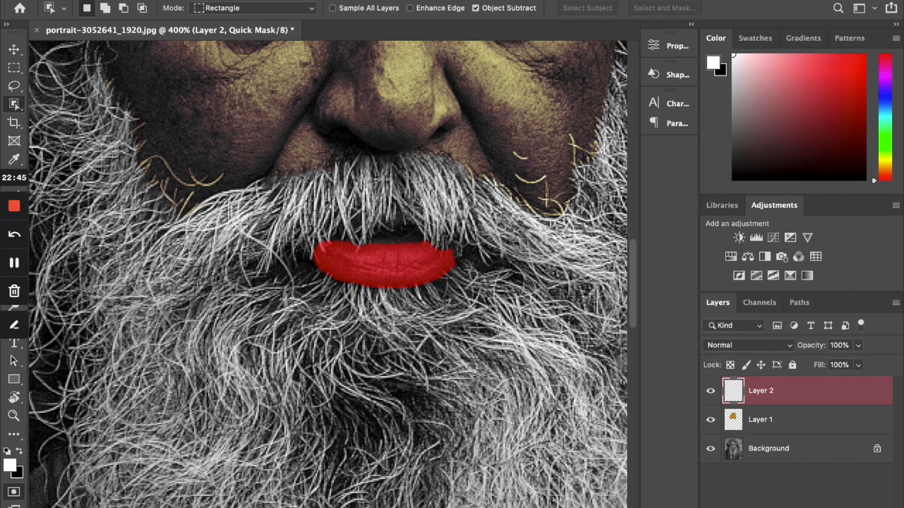
pyautogui.press('q')
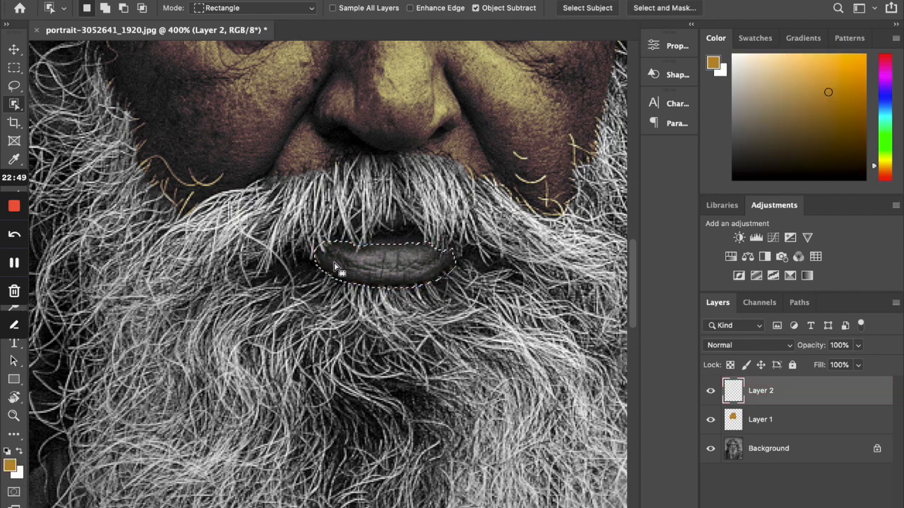
pyautogui.press('q')
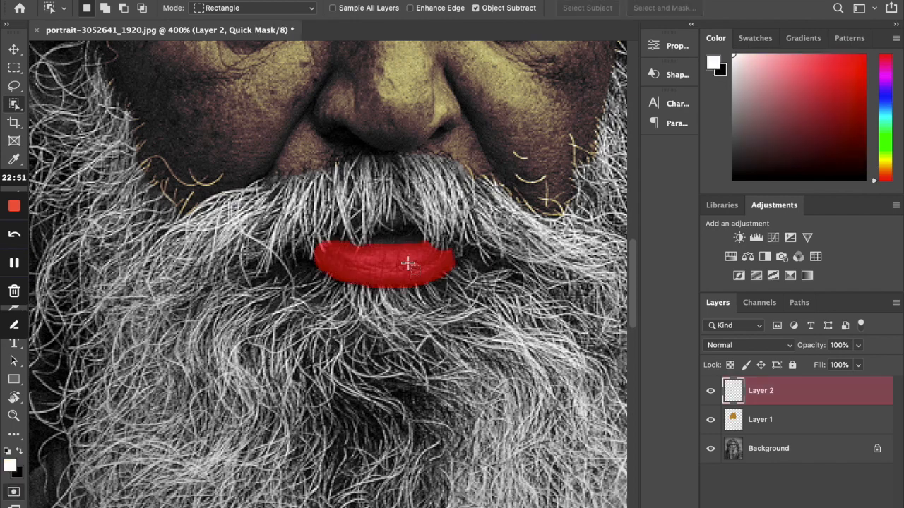
pyautogui.press('q')
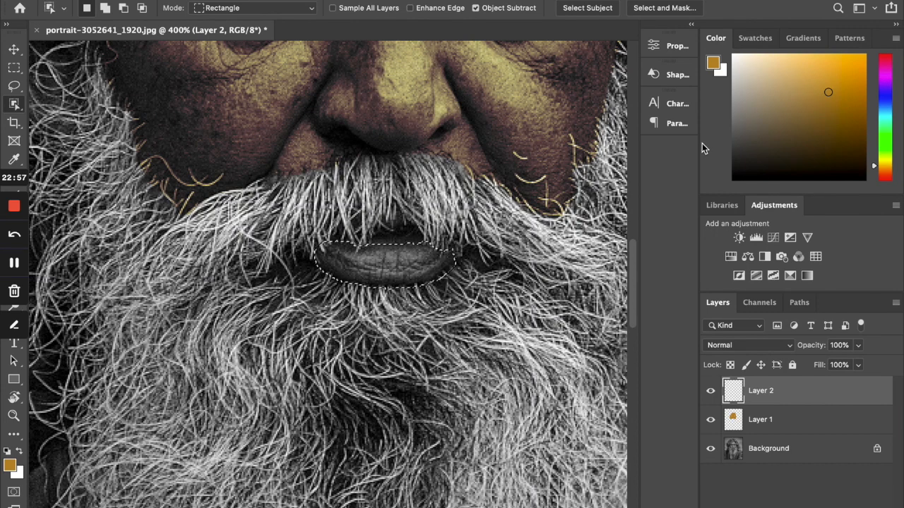
# Step: Pick a bright red foreground color and brush it over the lip selection on Layer 2
pyautogui.moveTo(874, 170); pyautogui.dragTo(877, 182)
pyautogui.moveTo(835, 88); pyautogui.dragTo(854, 59)
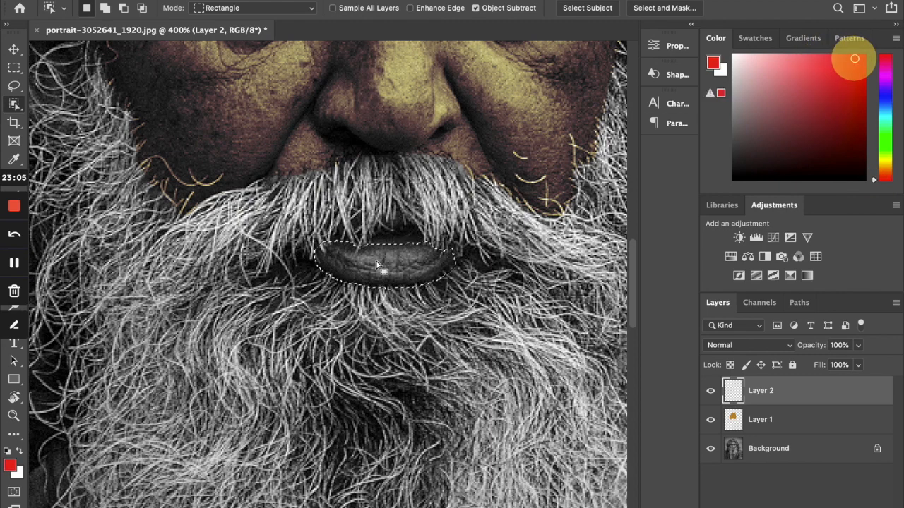
pyautogui.press('b')
pyautogui.click(342, 259)
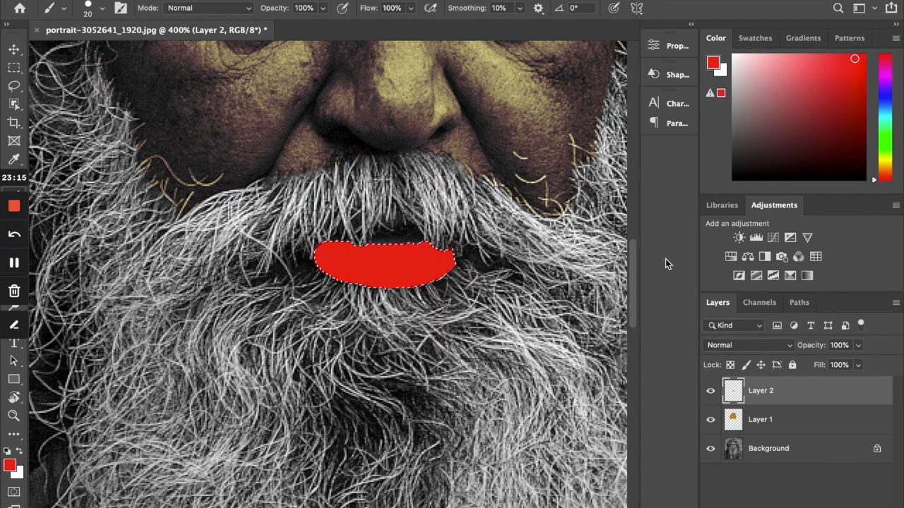
# Step: Set Layer 2's blend mode to Soft Light and its opacity to 55%, and clear the lip selection
pyautogui.click(789, 346)
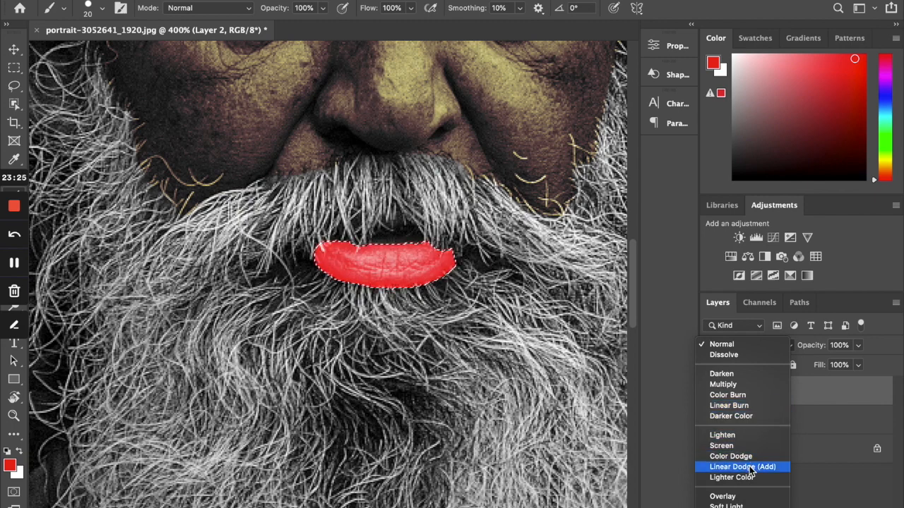
pyautogui.click(745, 505)
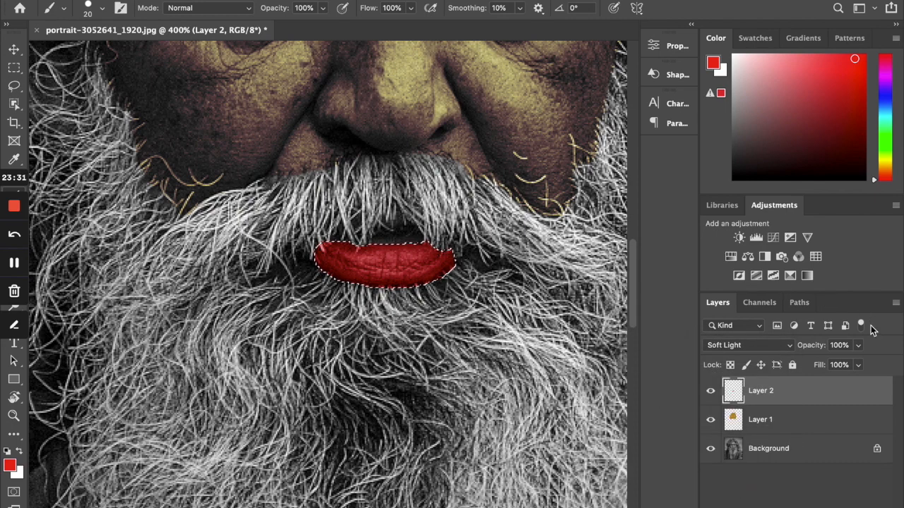
pyautogui.moveTo(815, 351); pyautogui.dragTo(776, 344)
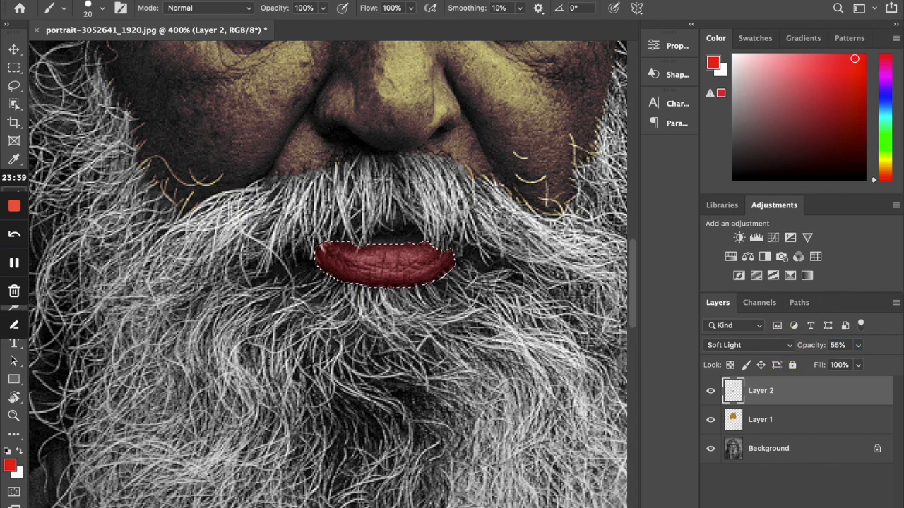
pyautogui.scroll(5, 503, 328)
pyautogui.scroll(-6, 503, 329)
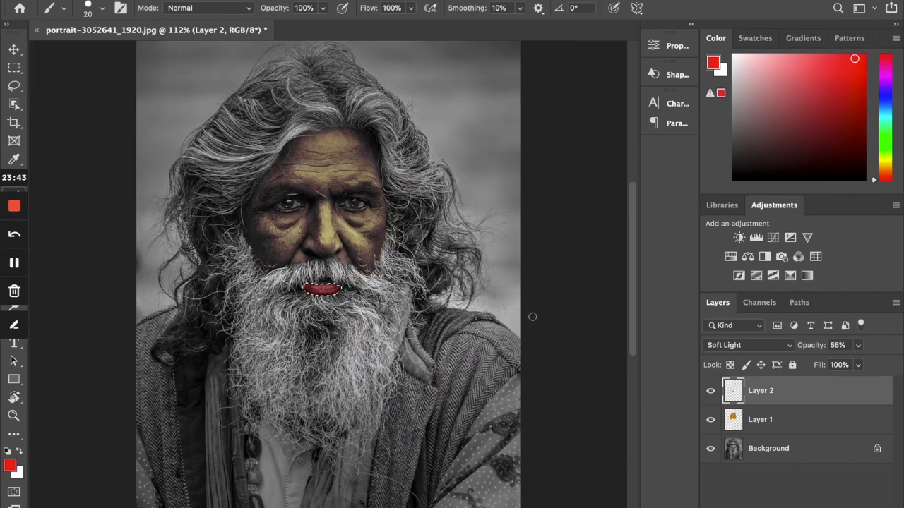
pyautogui.click(533, 317)
pyautogui.scroll(5, 192, 169)
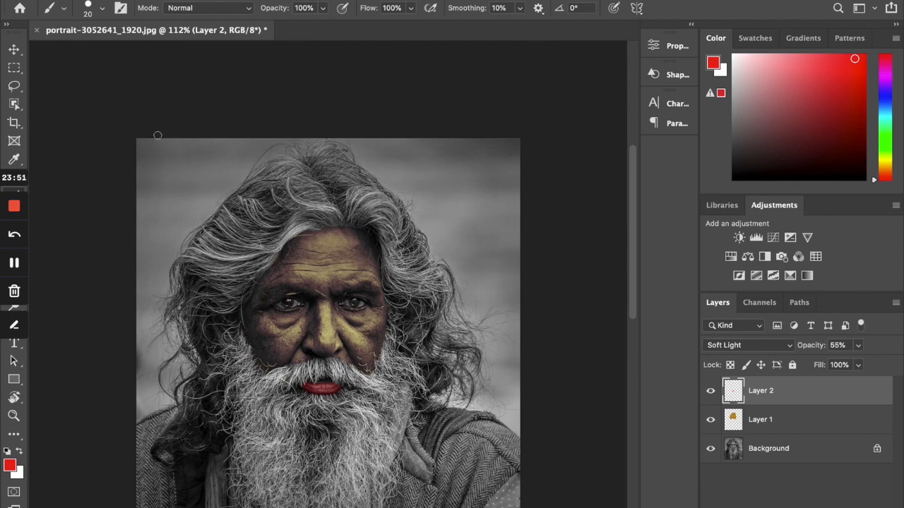
# Step: Add a new empty layer above Layer 2 for the background color
pyautogui.press('q')
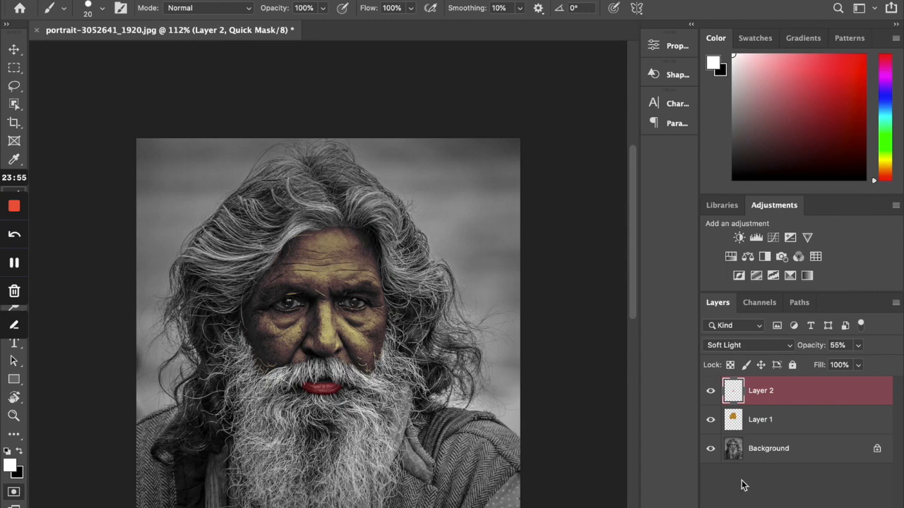
pyautogui.click(865, 507)
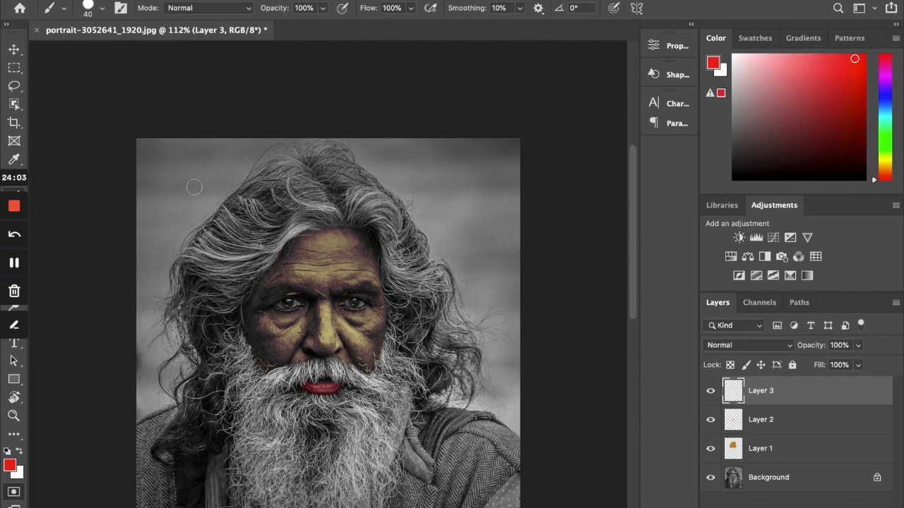
pyautogui.moveTo(144, 407)
pyautogui.mouseDown()
pyautogui.moveTo(133, 381)
pyautogui.moveTo(131, 190)
pyautogui.moveTo(153, 135)
pyautogui.moveTo(173, 137)
pyautogui.moveTo(103, 136)
pyautogui.moveTo(166, 154)
pyautogui.mouseUp()
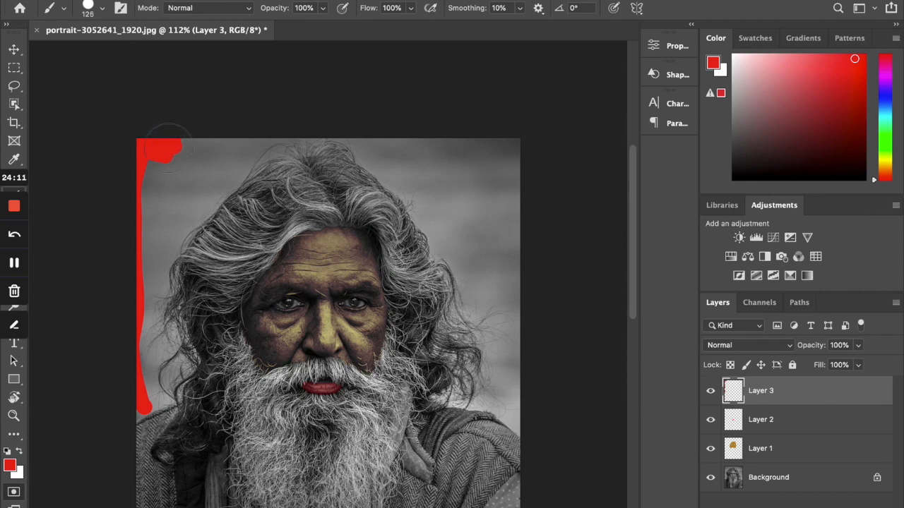
pyautogui.scroll(-5, 166, 149)
pyautogui.hscroll(-2, 184, 148)
pyautogui.scroll(8, 208, 145)
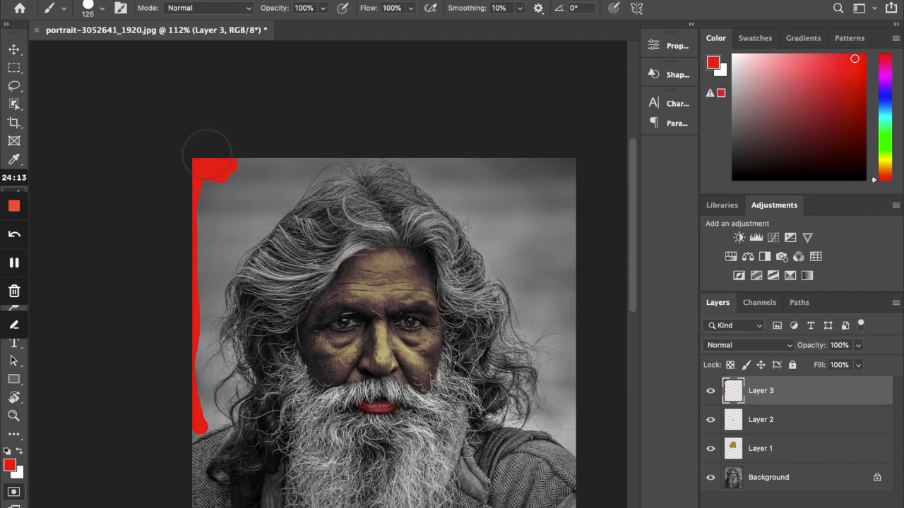
pyautogui.moveTo(216, 227)
pyautogui.mouseDown()
pyautogui.moveTo(307, 230)
pyautogui.moveTo(298, 238)
pyautogui.mouseUp()
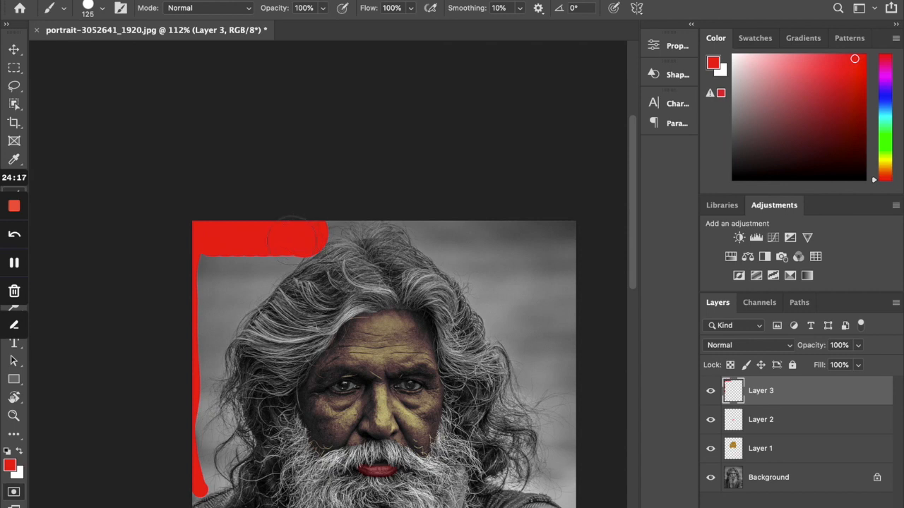
pyautogui.press('super+z')
pyautogui.press('super+z')
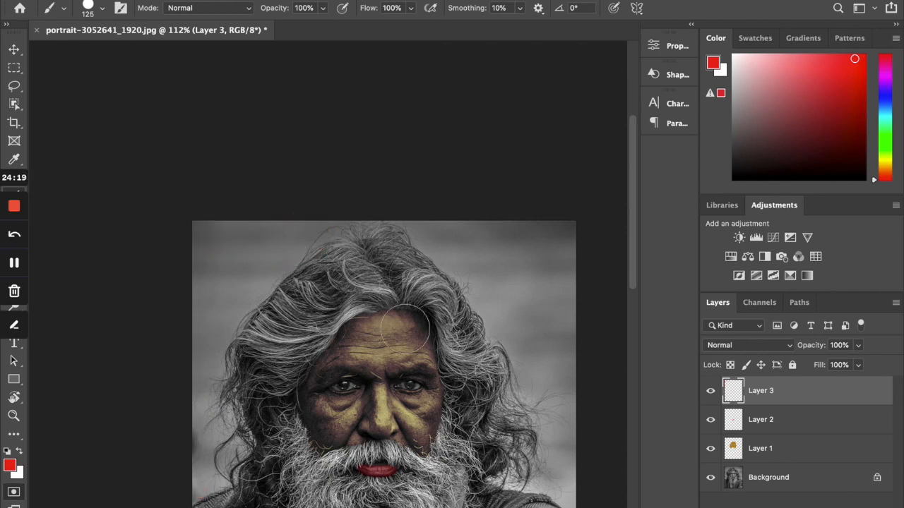
# Step: Enter Quick Mask mode and paint the background left of the man's hair in black with a 125 px brush
pyautogui.press('q')
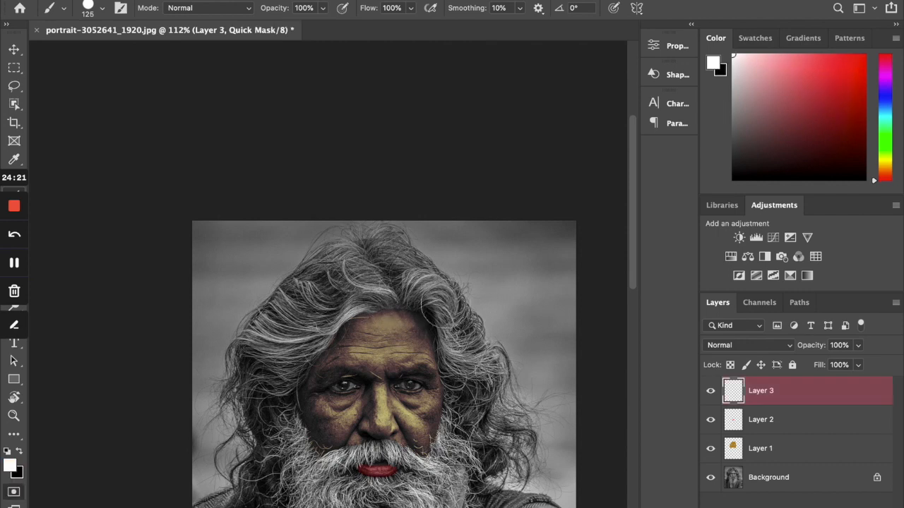
pyautogui.moveTo(201, 231)
pyautogui.mouseDown()
pyautogui.moveTo(234, 213)
pyautogui.moveTo(197, 224)
pyautogui.moveTo(193, 245)
pyautogui.mouseUp()
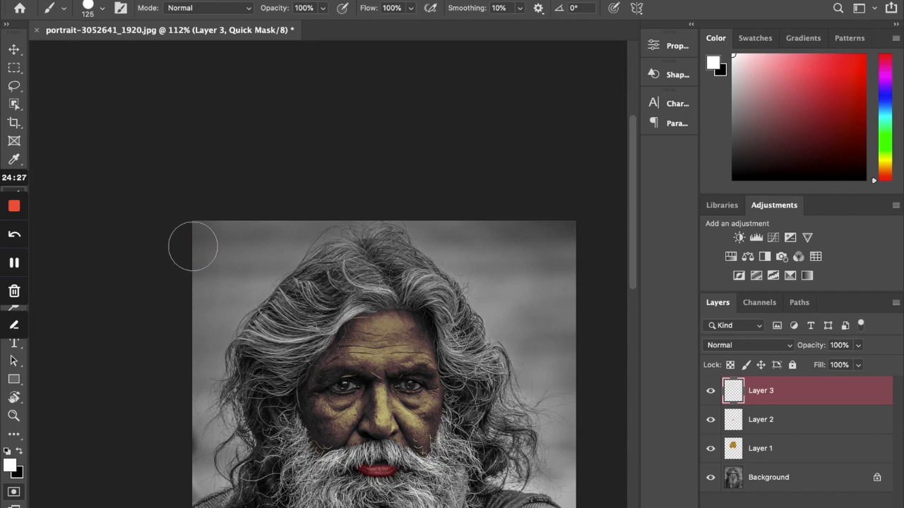
pyautogui.press('x')
pyautogui.moveTo(198, 244)
pyautogui.mouseDown()
pyautogui.moveTo(163, 272)
pyautogui.moveTo(247, 212)
pyautogui.moveTo(186, 286)
pyautogui.moveTo(332, 201)
pyautogui.moveTo(229, 296)
pyautogui.moveTo(219, 320)
pyautogui.moveTo(204, 316)
pyautogui.moveTo(204, 334)
pyautogui.moveTo(216, 332)
pyautogui.moveTo(190, 476)
pyautogui.moveTo(208, 471)
pyautogui.moveTo(188, 478)
pyautogui.moveTo(224, 445)
pyautogui.moveTo(215, 352)
pyautogui.mouseUp()
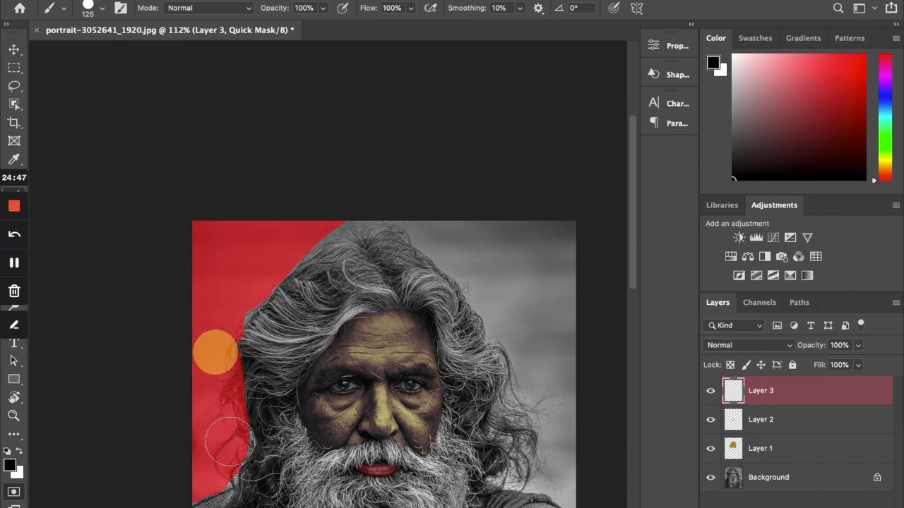
pyautogui.click(229, 441)
pyautogui.click(213, 471)
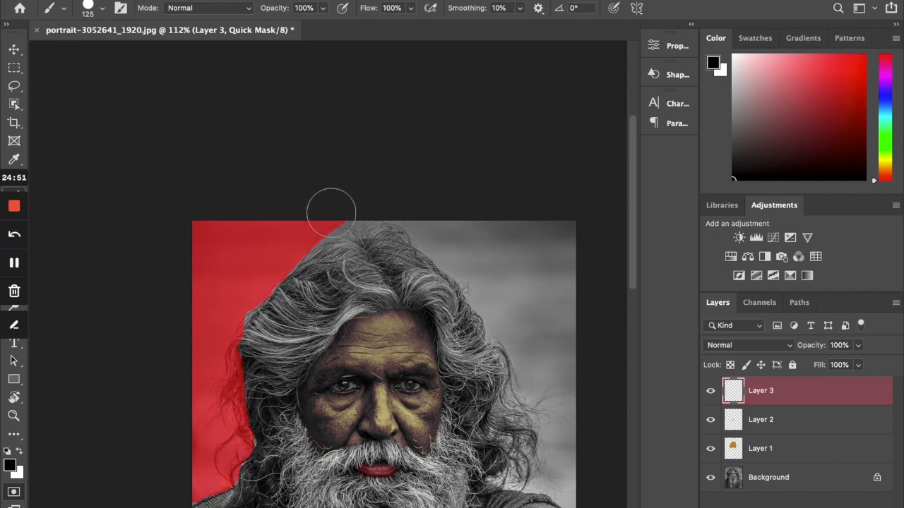
# Step: Mask the background above and to the right of the head, using a 35 px brush near the shoulder and along the hairline
pyautogui.moveTo(326, 212)
pyautogui.mouseDown()
pyautogui.moveTo(462, 208)
pyautogui.moveTo(570, 226)
pyautogui.moveTo(581, 235)
pyautogui.moveTo(591, 413)
pyautogui.moveTo(577, 500)
pyautogui.moveTo(557, 472)
pyautogui.moveTo(558, 415)
pyautogui.moveTo(545, 390)
pyautogui.moveTo(545, 260)
pyautogui.moveTo(427, 229)
pyautogui.moveTo(490, 285)
pyautogui.moveTo(506, 323)
pyautogui.moveTo(520, 305)
pyautogui.moveTo(520, 281)
pyautogui.moveTo(520, 320)
pyautogui.moveTo(551, 413)
pyautogui.moveTo(550, 464)
pyautogui.mouseUp()
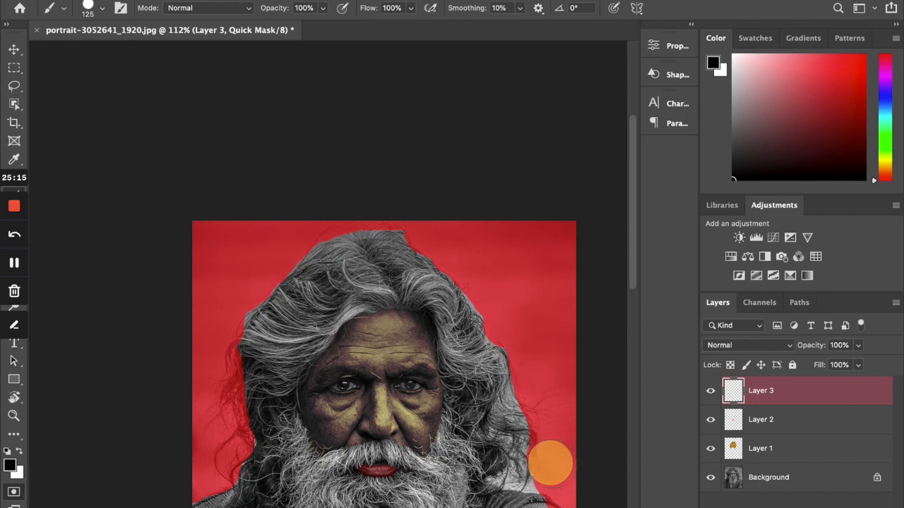
pyautogui.press('[')
pyautogui.press('[')
pyautogui.press('[')
pyautogui.press('[')
pyautogui.moveTo(550, 463)
pyautogui.mouseDown()
pyautogui.moveTo(530, 486)
pyautogui.moveTo(535, 475)
pyautogui.moveTo(535, 485)
pyautogui.moveTo(564, 481)
pyautogui.mouseUp()
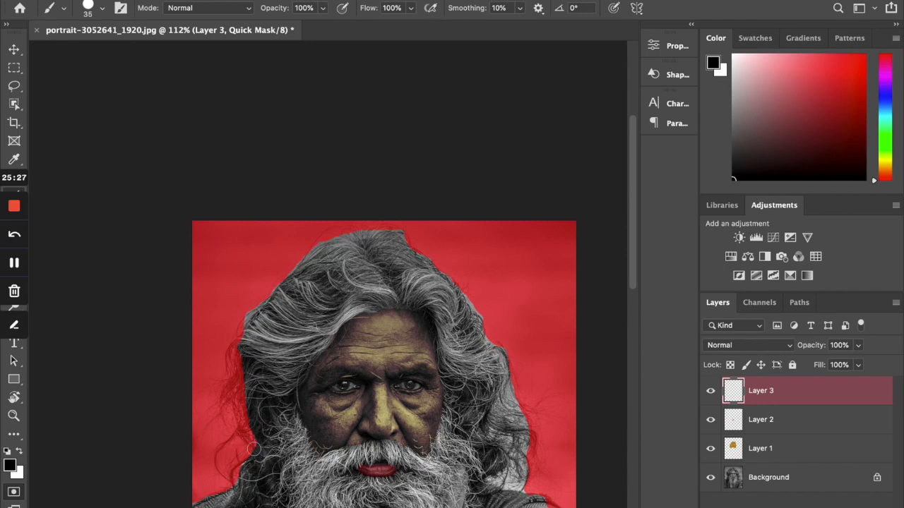
pyautogui.moveTo(314, 238); pyautogui.dragTo(337, 228)
pyautogui.moveTo(407, 229)
pyautogui.mouseDown()
pyautogui.moveTo(474, 260)
pyautogui.moveTo(479, 302)
pyautogui.moveTo(469, 290)
pyautogui.mouseUp()
# Step: Switch to white and erase the mask from the outer curls on both sides of the hair
pyautogui.press('x')
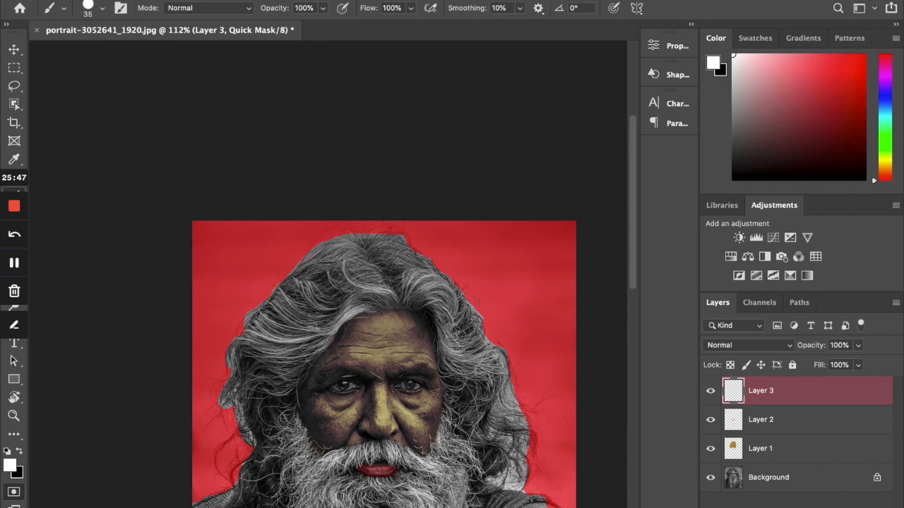
pyautogui.press('x')
pyautogui.press('x')
pyautogui.click(529, 436)
pyautogui.moveTo(528, 446); pyautogui.dragTo(504, 494)
# Step: Reduce the brush to 25 px and then 9 px, and erase the mask from the loose left curl and along the right shoulder
pyautogui.scroll(-2, 420, 353)
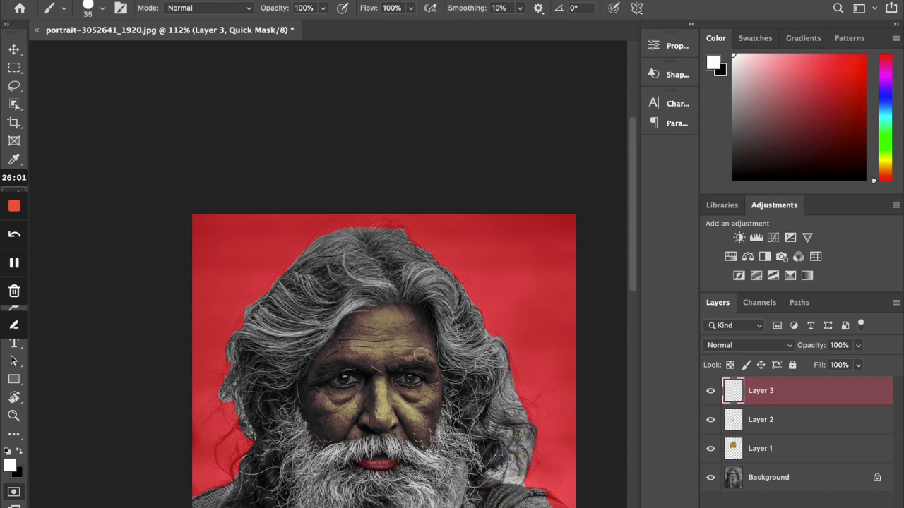
pyautogui.scroll(-1, 297, 368)
pyautogui.hscroll(-1, 297, 368)
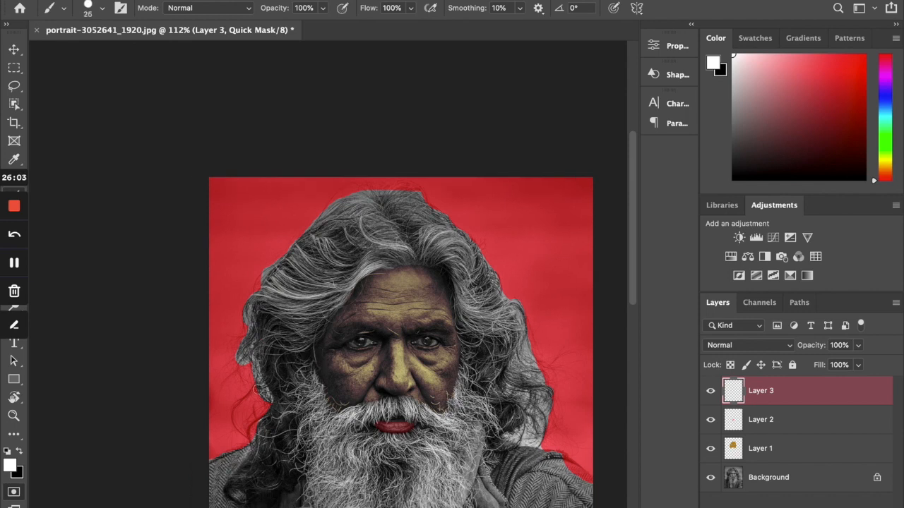
pyautogui.moveTo(256, 386)
pyautogui.mouseDown()
pyautogui.moveTo(230, 413)
pyautogui.moveTo(246, 431)
pyautogui.mouseUp()
pyautogui.moveTo(558, 453)
pyautogui.mouseDown()
pyautogui.moveTo(592, 481)
pyautogui.moveTo(563, 463)
pyautogui.moveTo(590, 479)
pyautogui.moveTo(567, 455)
pyautogui.moveTo(558, 459)
pyautogui.moveTo(562, 452)
pyautogui.moveTo(569, 457)
pyautogui.moveTo(527, 449)
pyautogui.mouseUp()
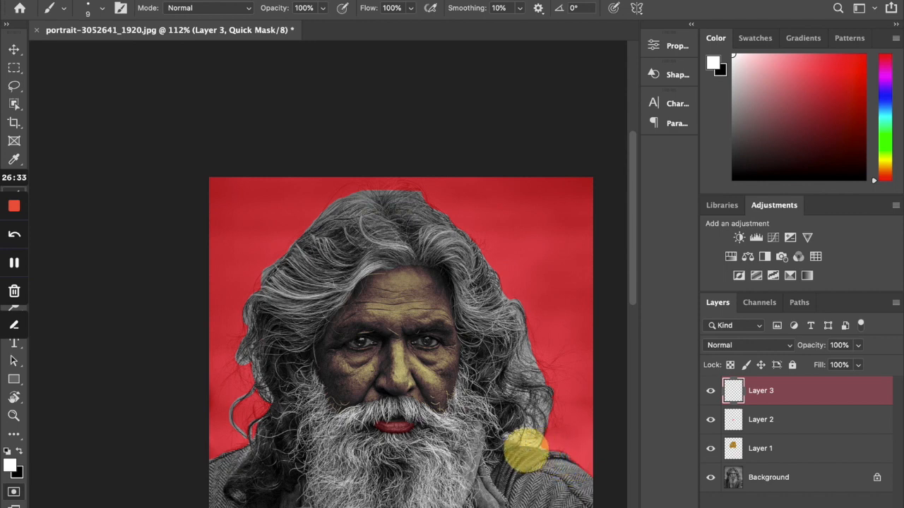
# Step: Leave Quick Mask mode to turn the background mask into a selection
pyautogui.scroll(-5, 401, 290)
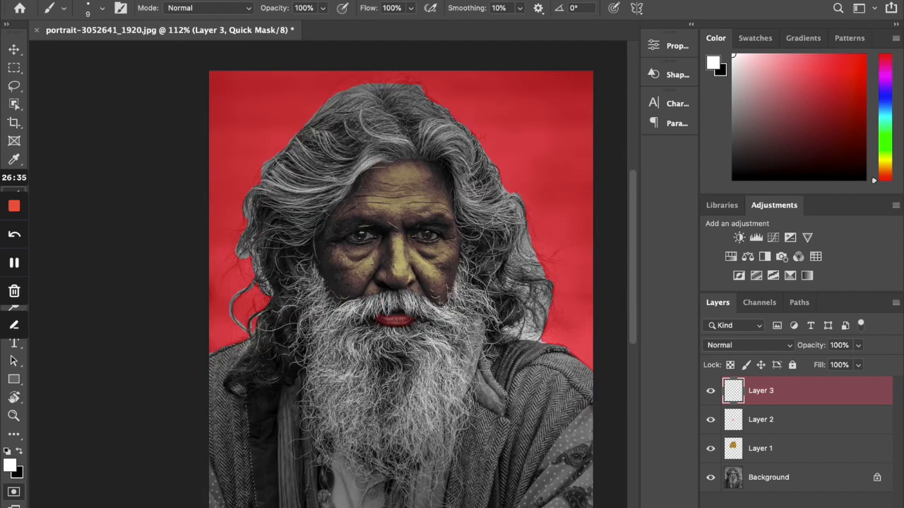
pyautogui.hscroll(2, 401, 290)
pyautogui.scroll(-1, 401, 289)
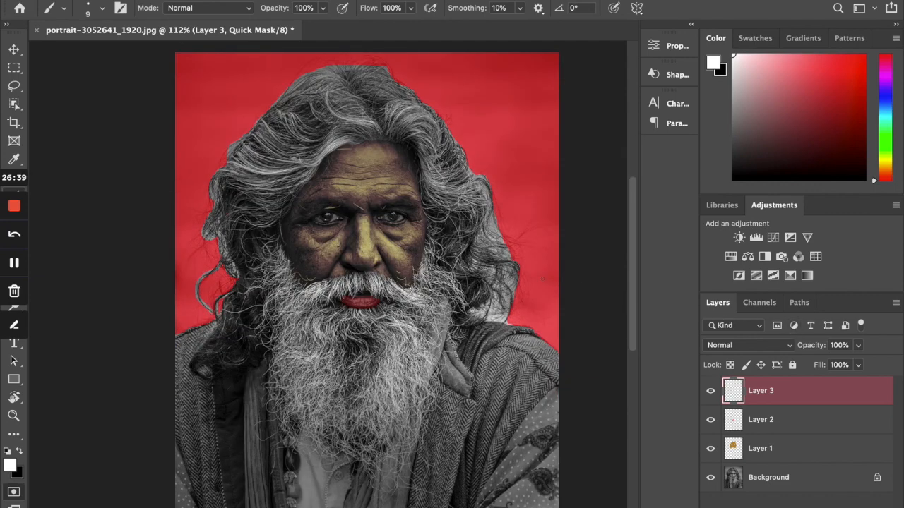
pyautogui.press('q')
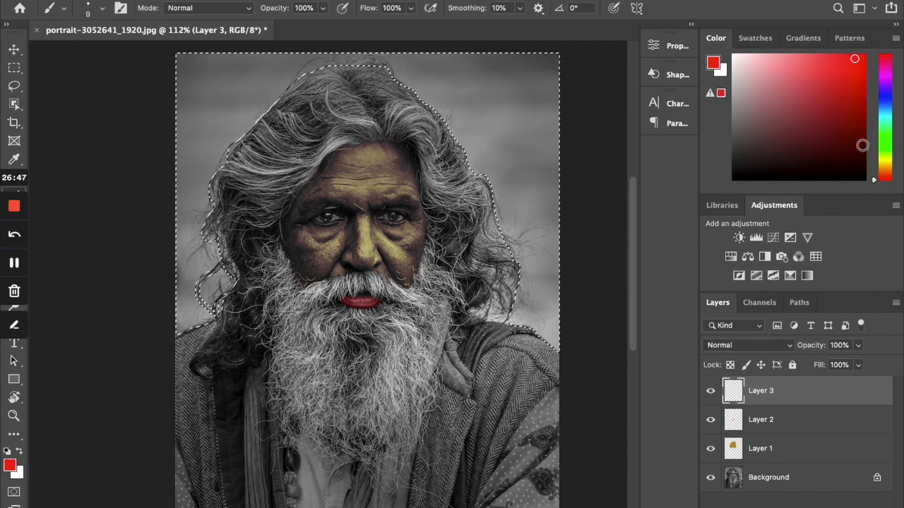
# Step: Pick a yellow-green foreground color and brush it over the whole background selection on Layer 3 with a 200 px brush
pyautogui.moveTo(888, 156); pyautogui.dragTo(888, 163)
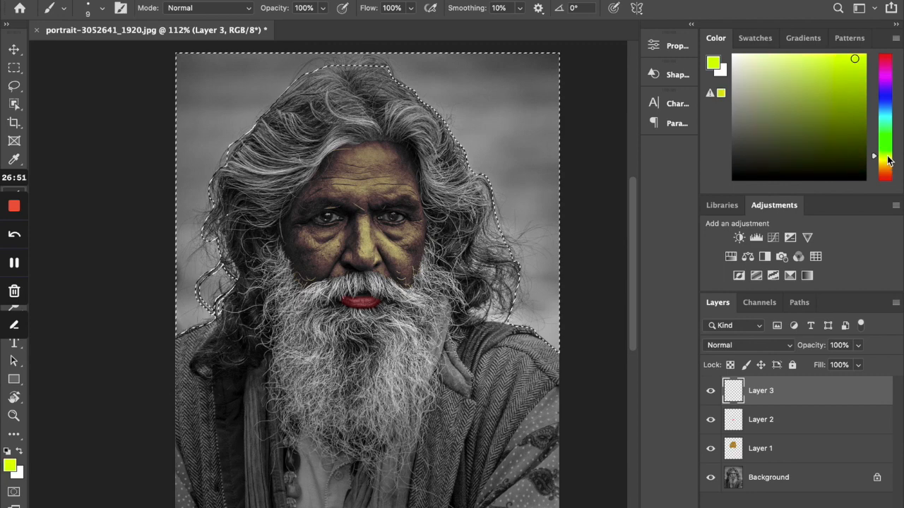
pyautogui.moveTo(853, 58); pyautogui.dragTo(843, 93)
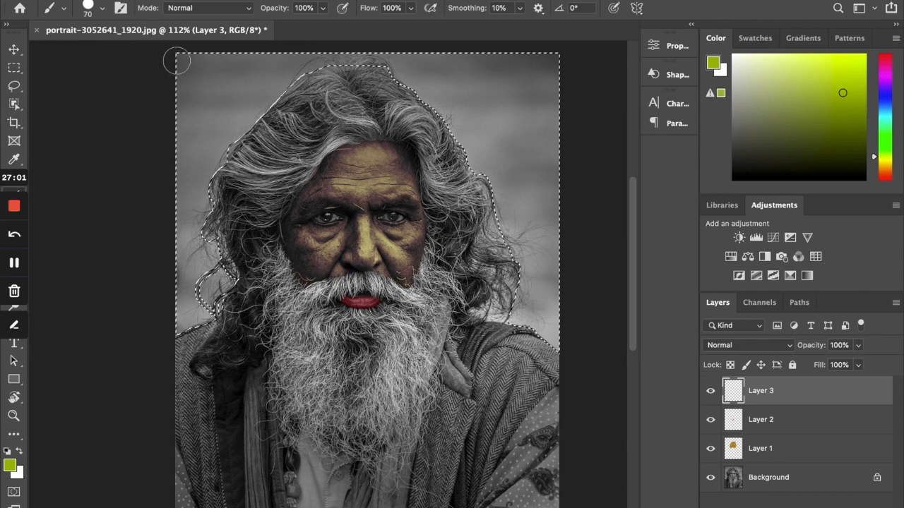
pyautogui.moveTo(341, 81)
pyautogui.mouseDown()
pyautogui.moveTo(170, 152)
pyautogui.moveTo(119, 211)
pyautogui.mouseUp()
pyautogui.moveTo(152, 275); pyautogui.dragTo(176, 305)
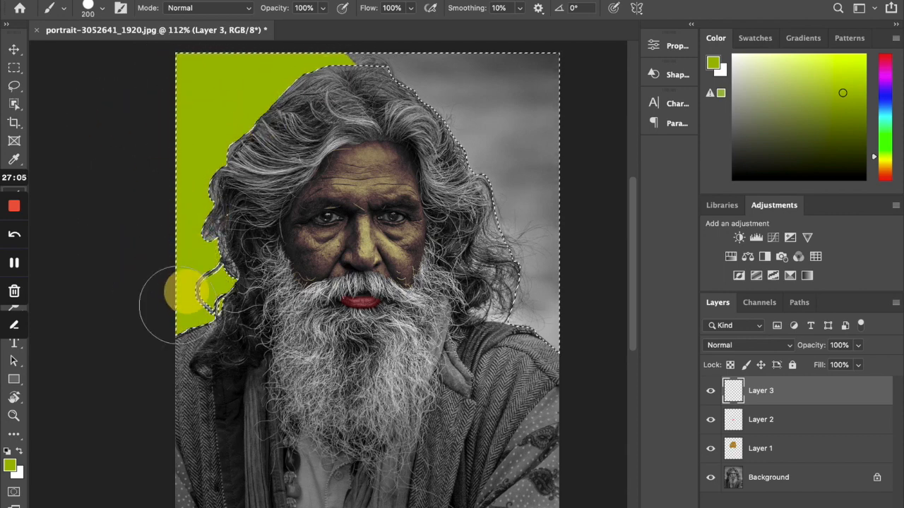
pyautogui.moveTo(242, 318)
pyautogui.mouseDown()
pyautogui.moveTo(248, 230)
pyautogui.moveTo(553, 65)
pyautogui.moveTo(421, 159)
pyautogui.moveTo(573, 192)
pyautogui.moveTo(541, 252)
pyautogui.moveTo(529, 303)
pyautogui.moveTo(558, 349)
pyautogui.moveTo(569, 343)
pyautogui.moveTo(599, 363)
pyautogui.mouseUp()
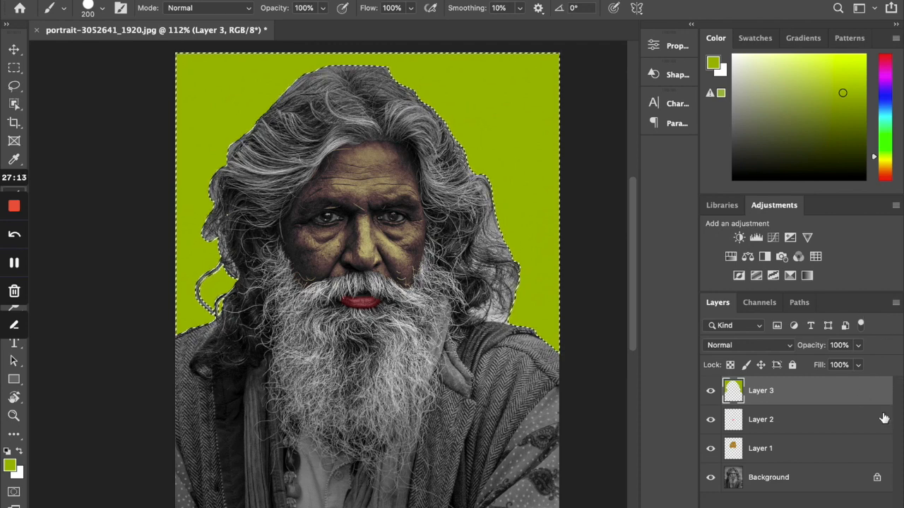
# Step: Set Layer 3's blend mode to Color Burn and its opacity to 61%, and clear the background selection
pyautogui.click(789, 346)
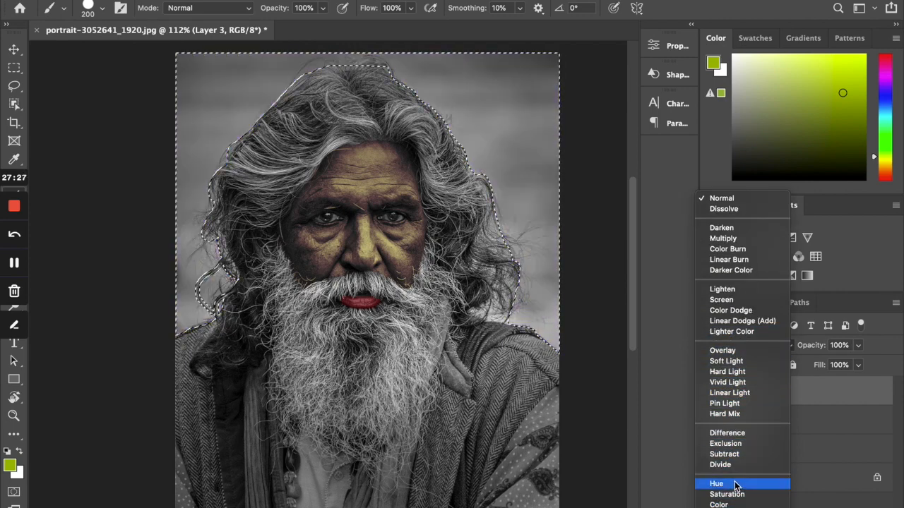
pyautogui.click(738, 249)
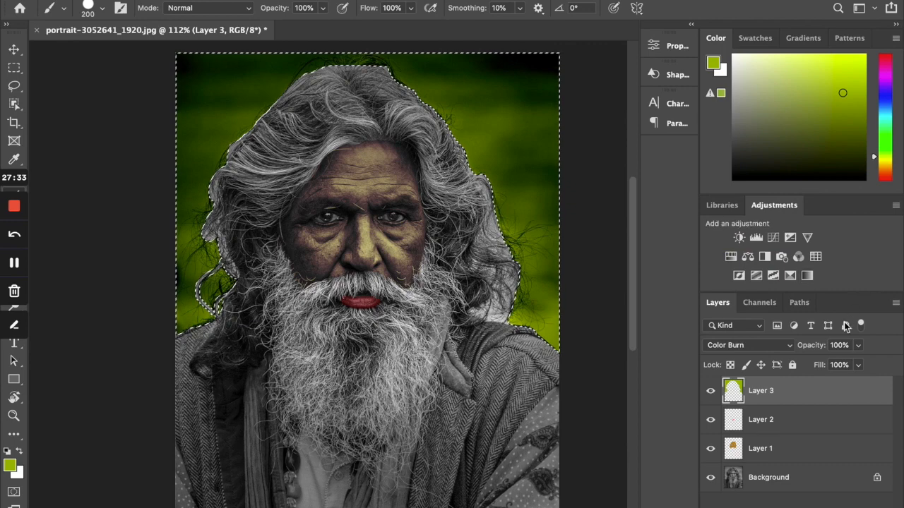
pyautogui.moveTo(819, 351); pyautogui.dragTo(791, 351)
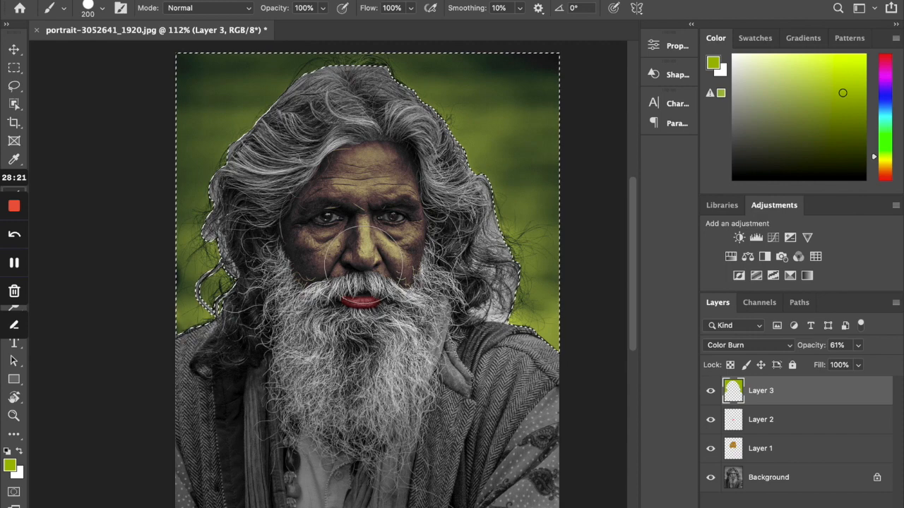
pyautogui.hotkey('ctrl', 'd')
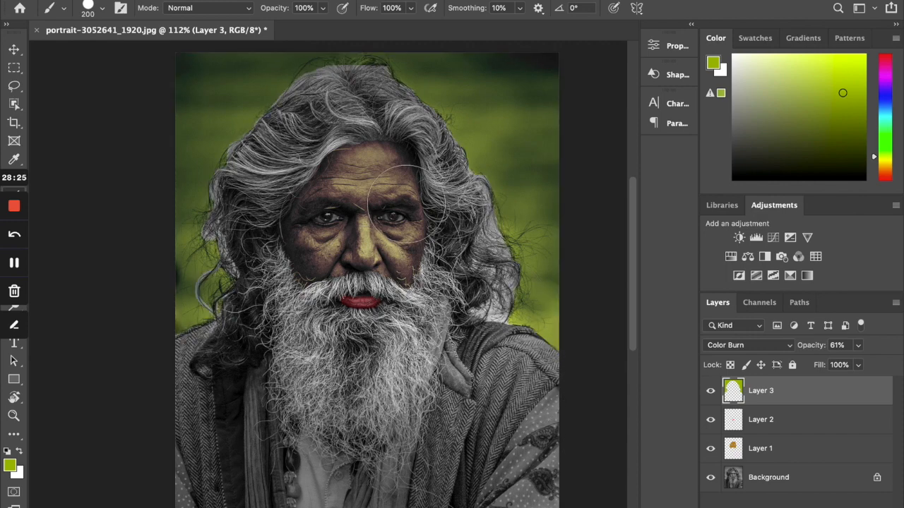